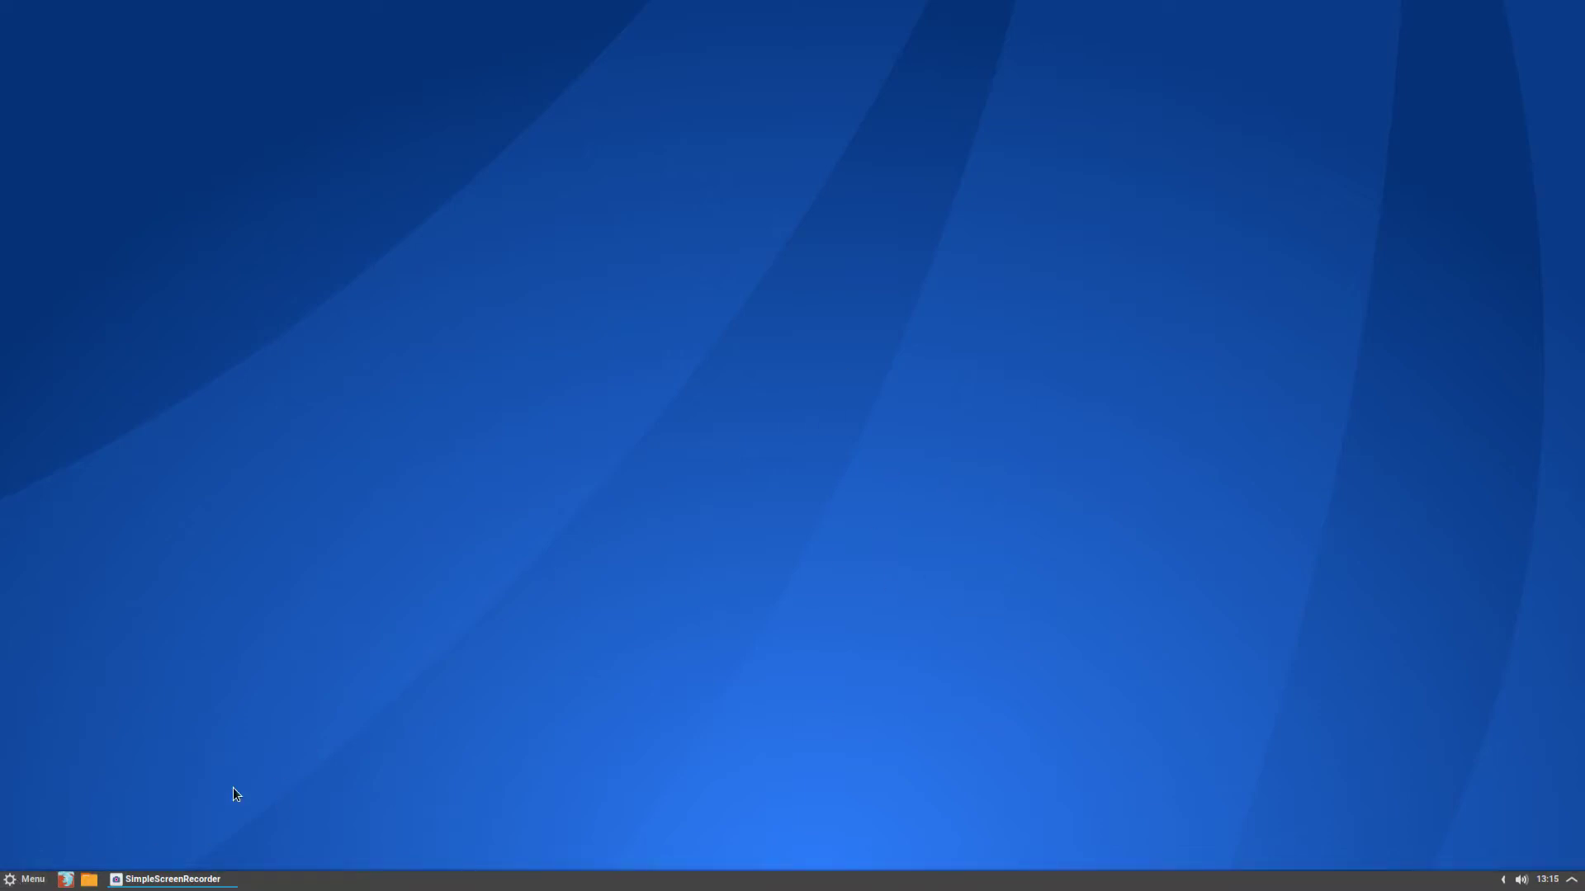
Step: Browse the Games, Internet, Office and Preferences menu categories, then dismiss the menu
left_click(11, 883)
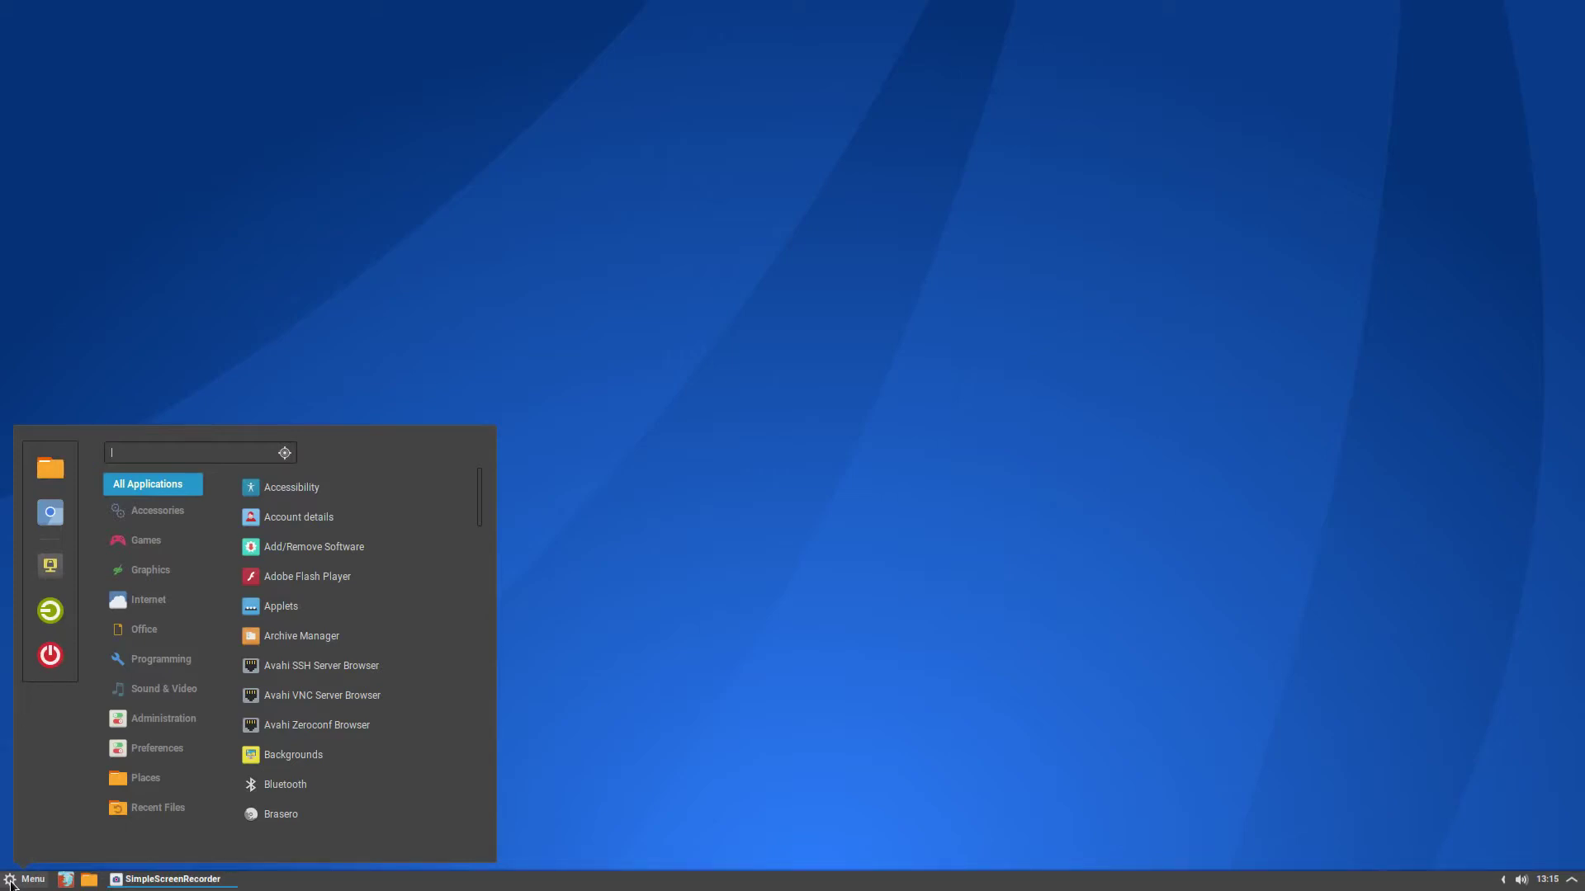
left_click(701, 649)
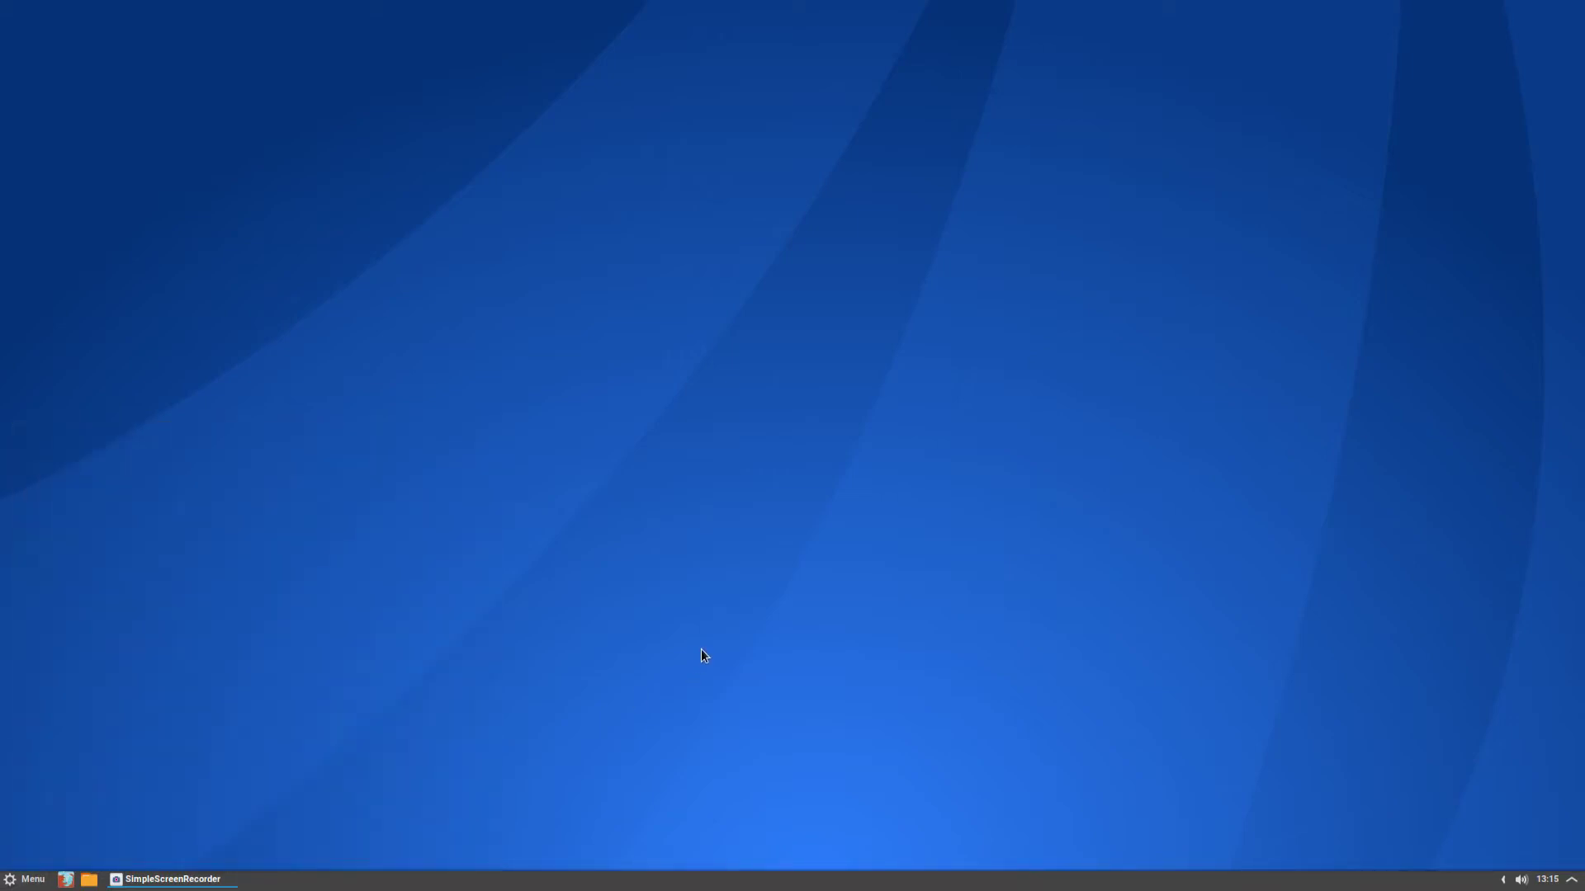
left_click(11, 879)
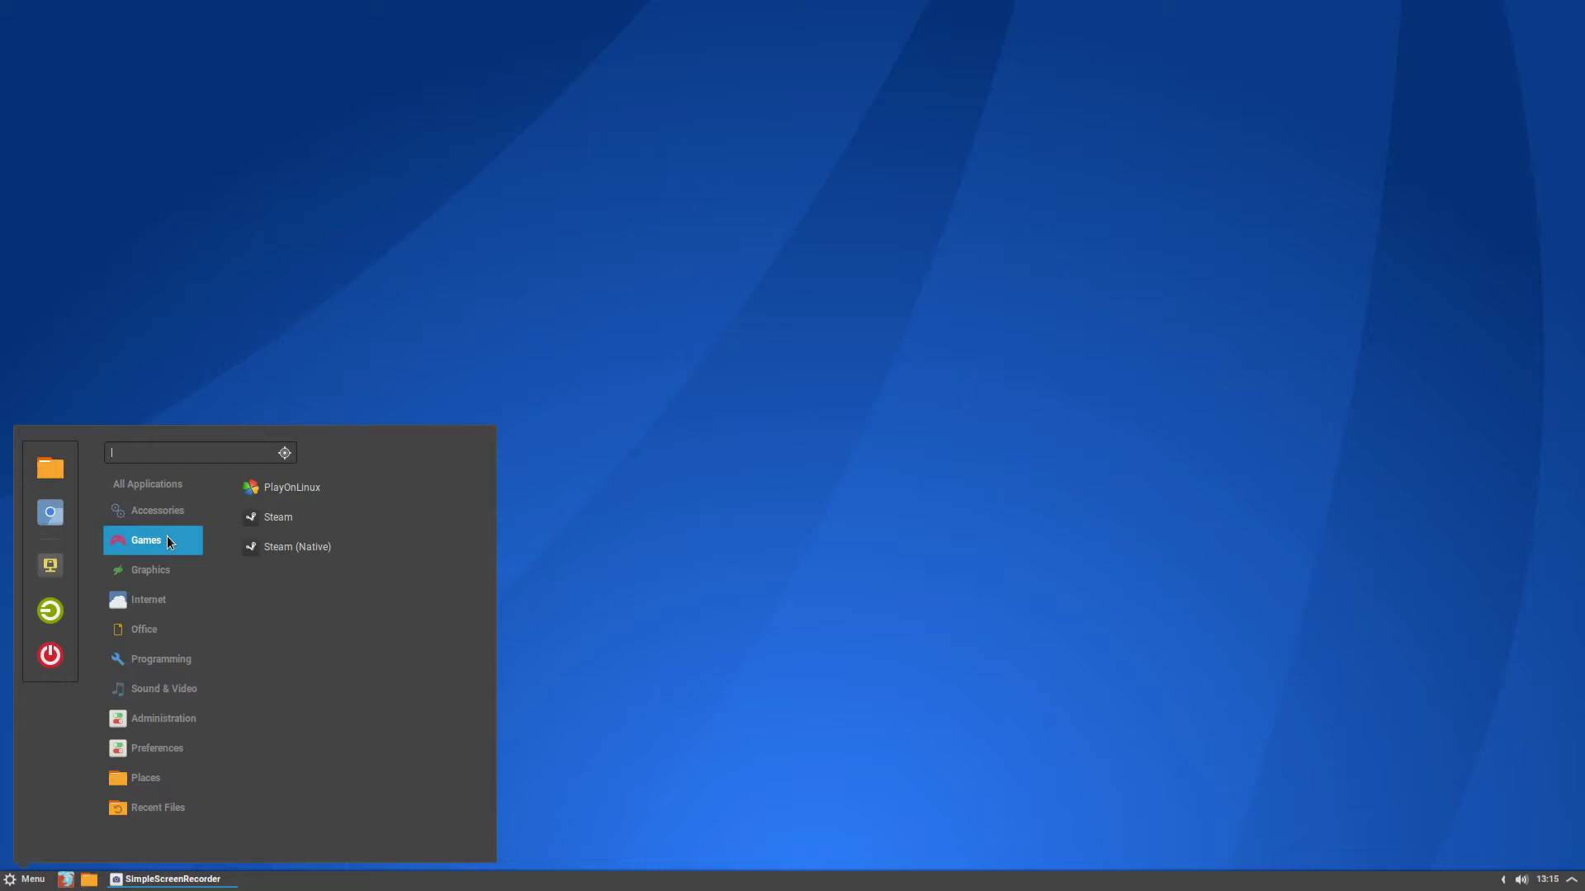
mouse_move(152, 571)
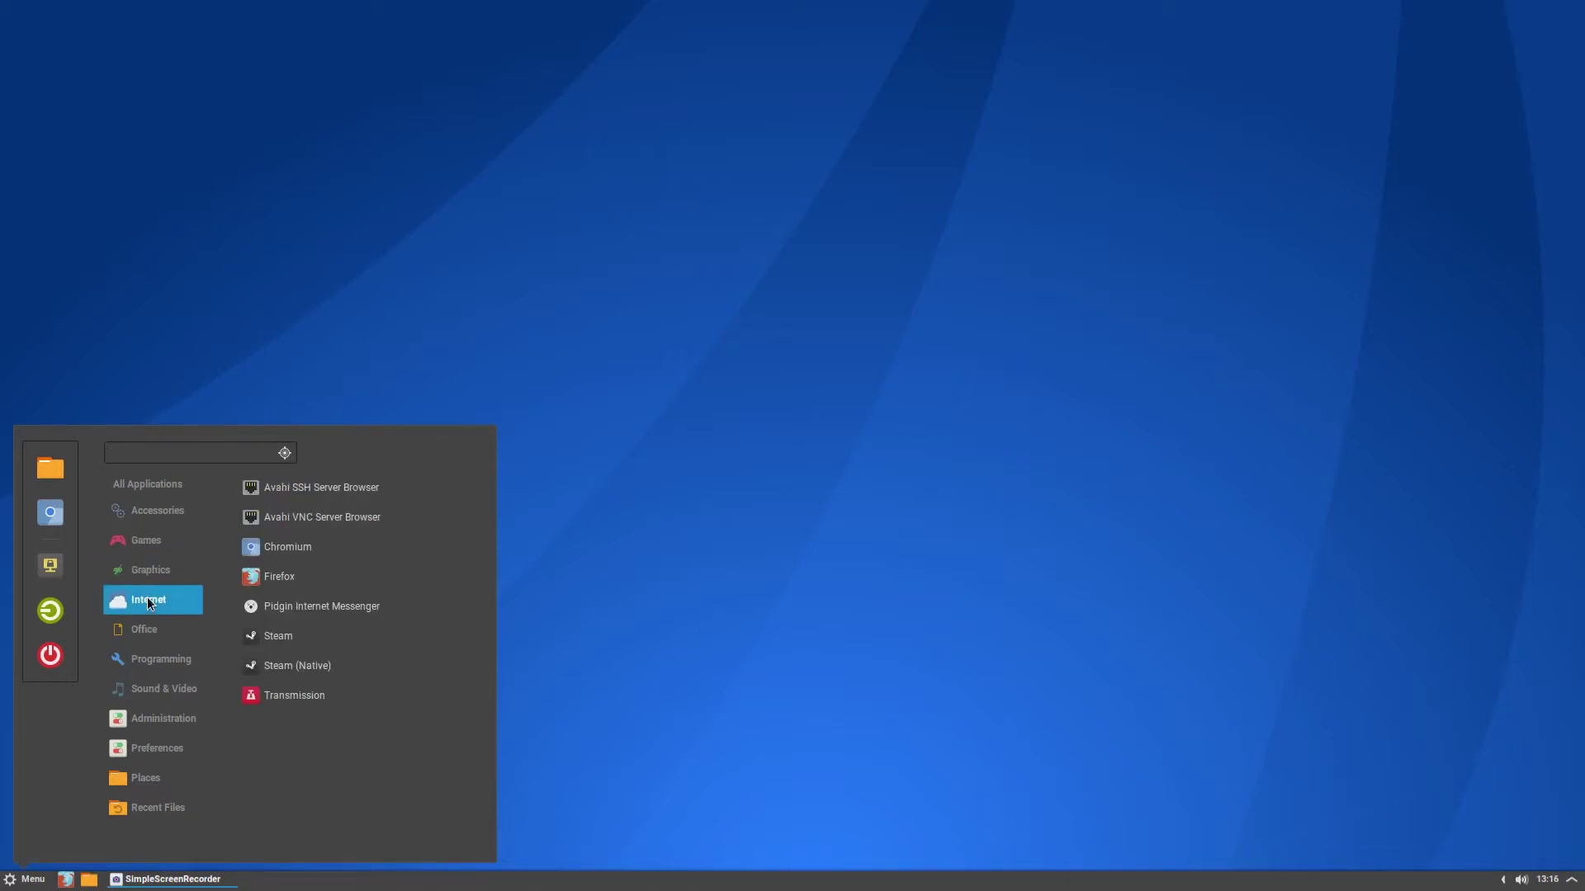
mouse_move(149, 632)
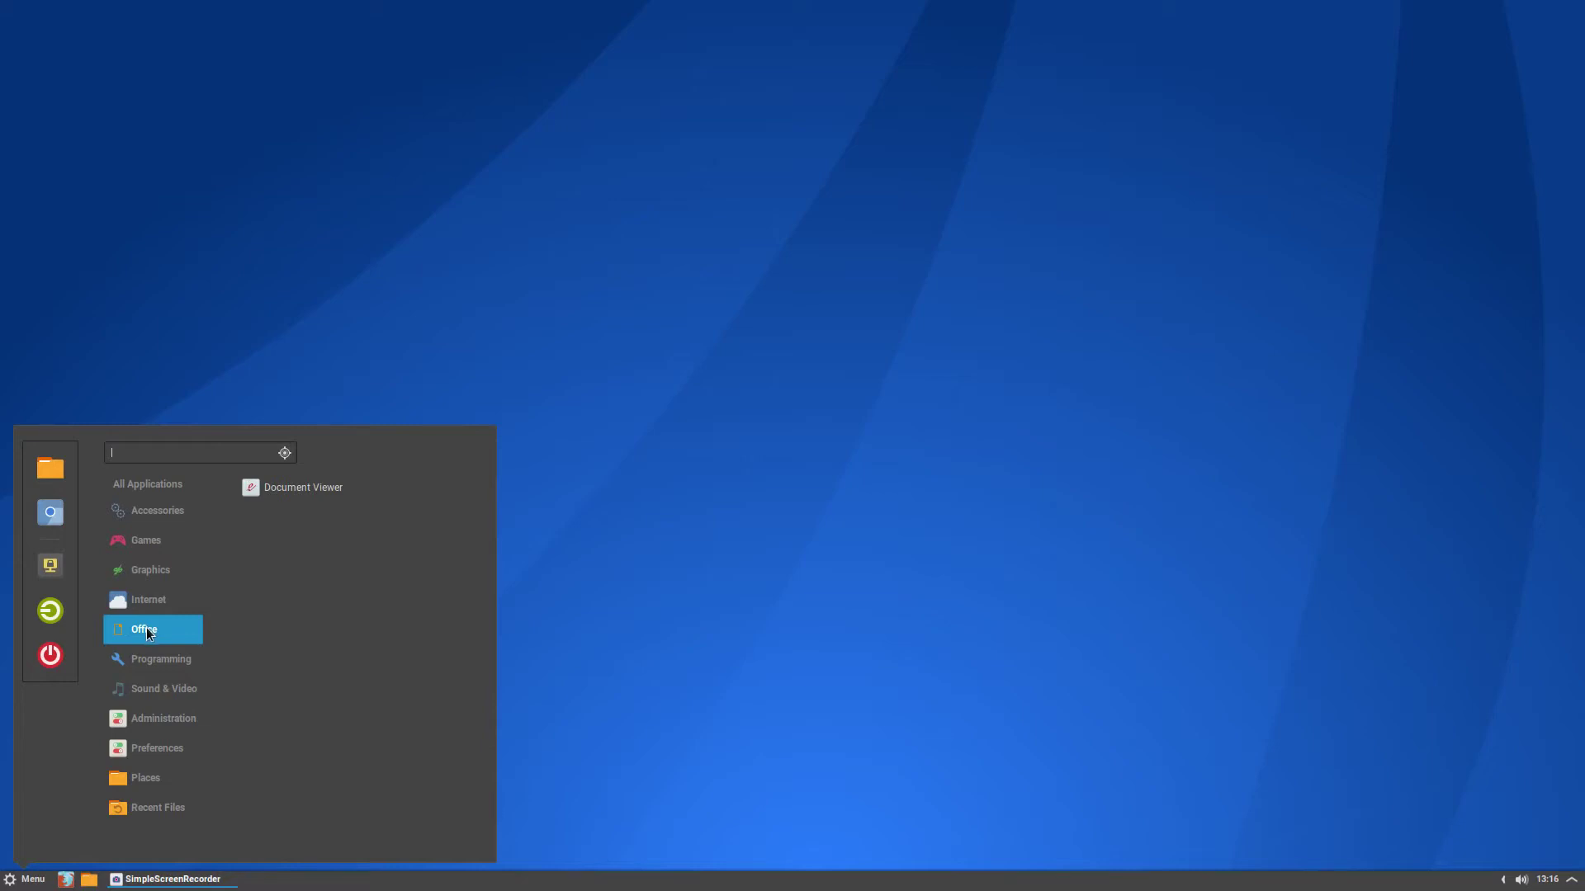
mouse_move(147, 666)
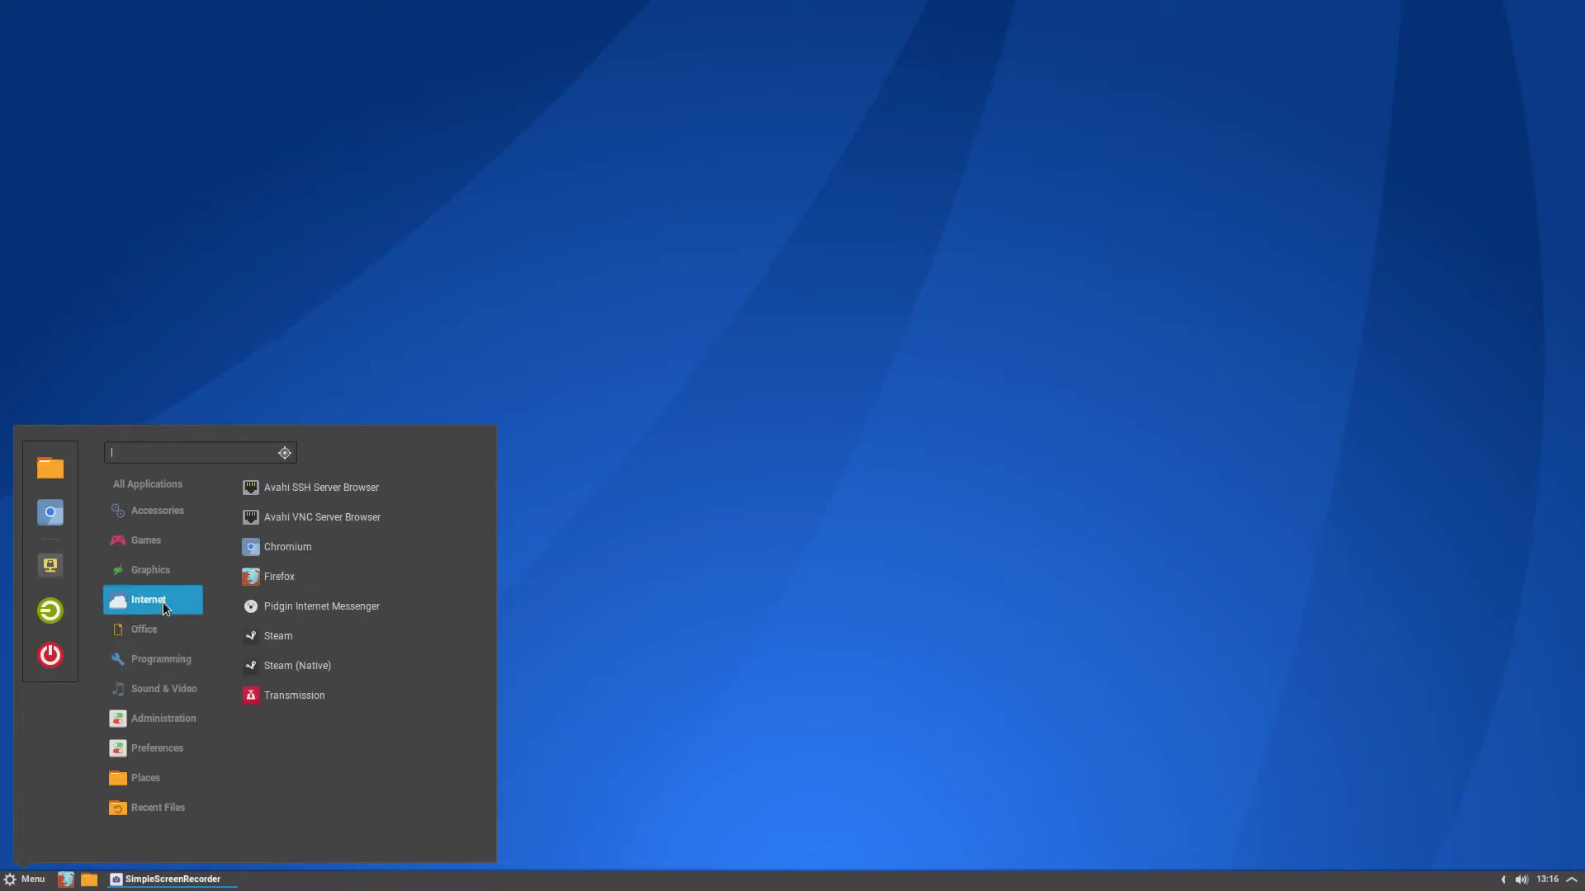
mouse_move(151, 697)
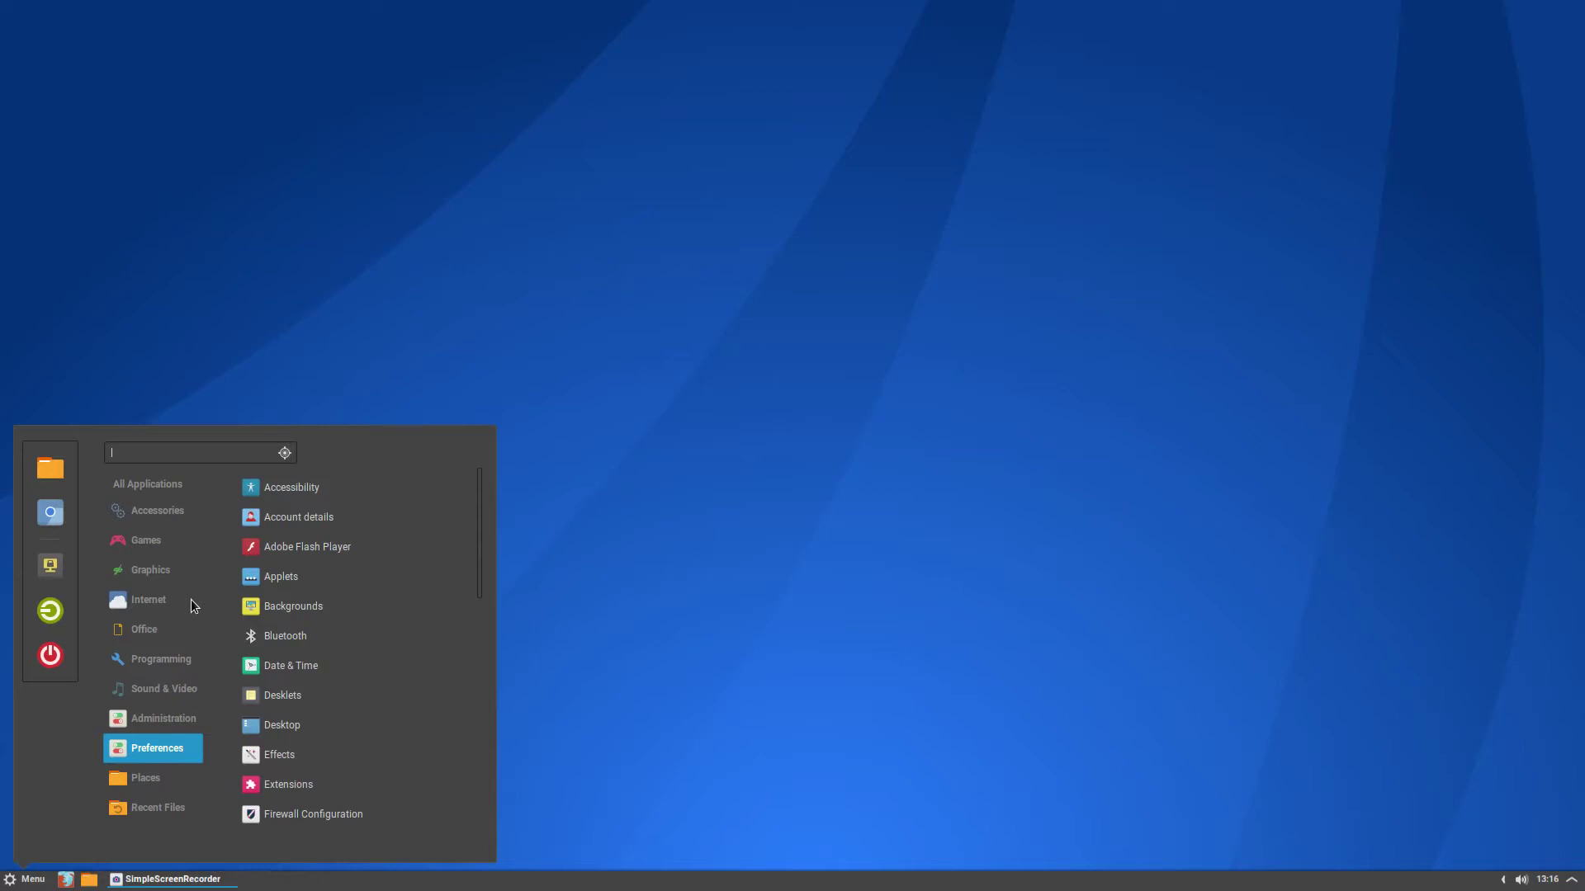
mouse_move(180, 545)
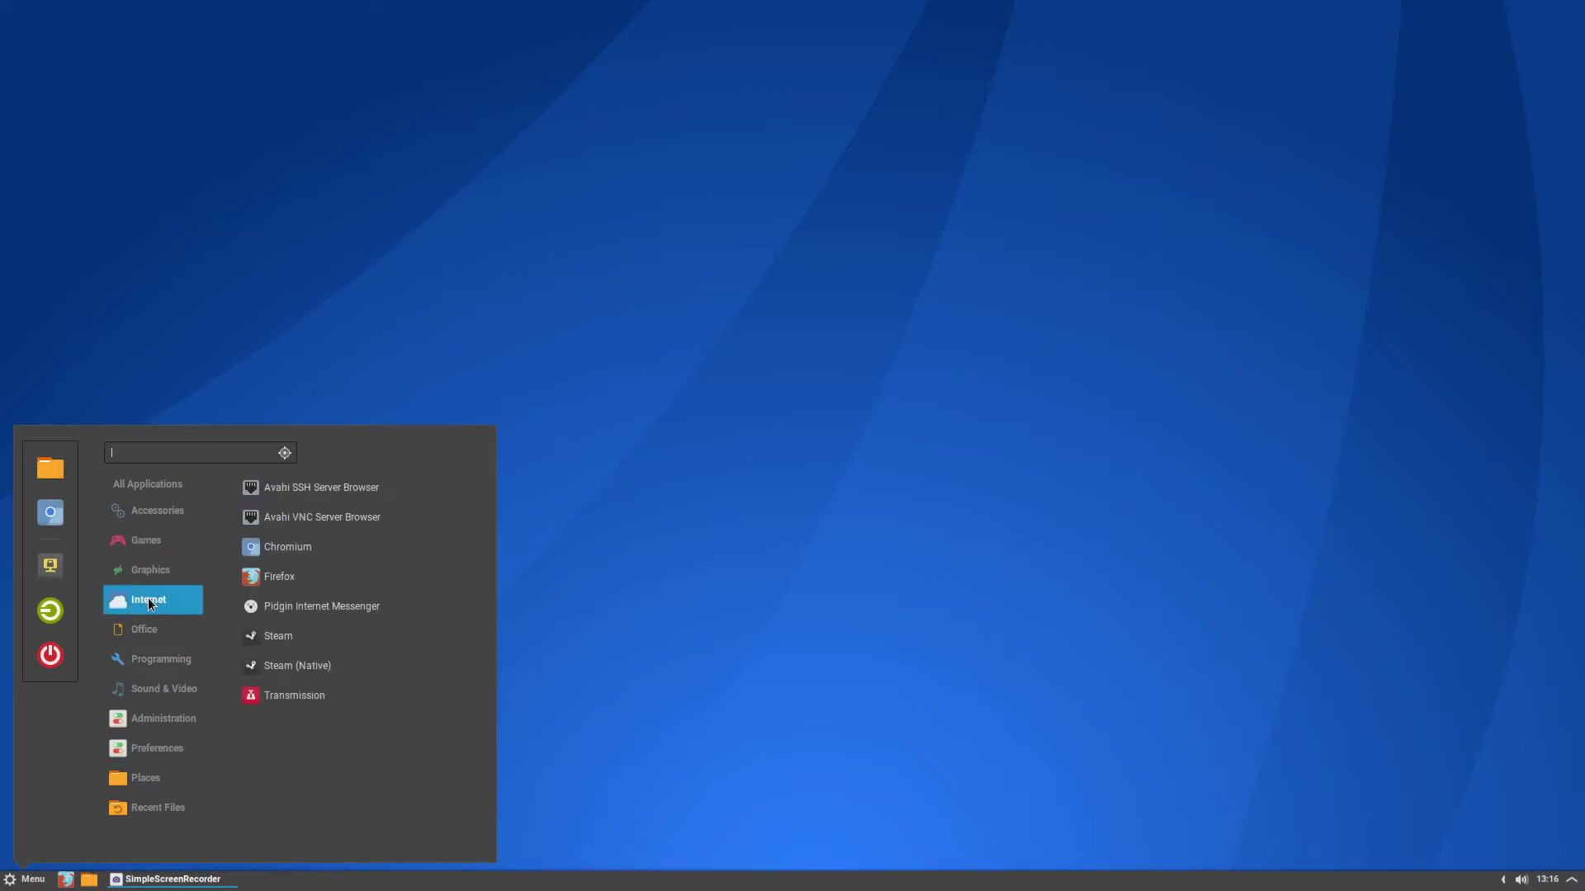
left_click(734, 577)
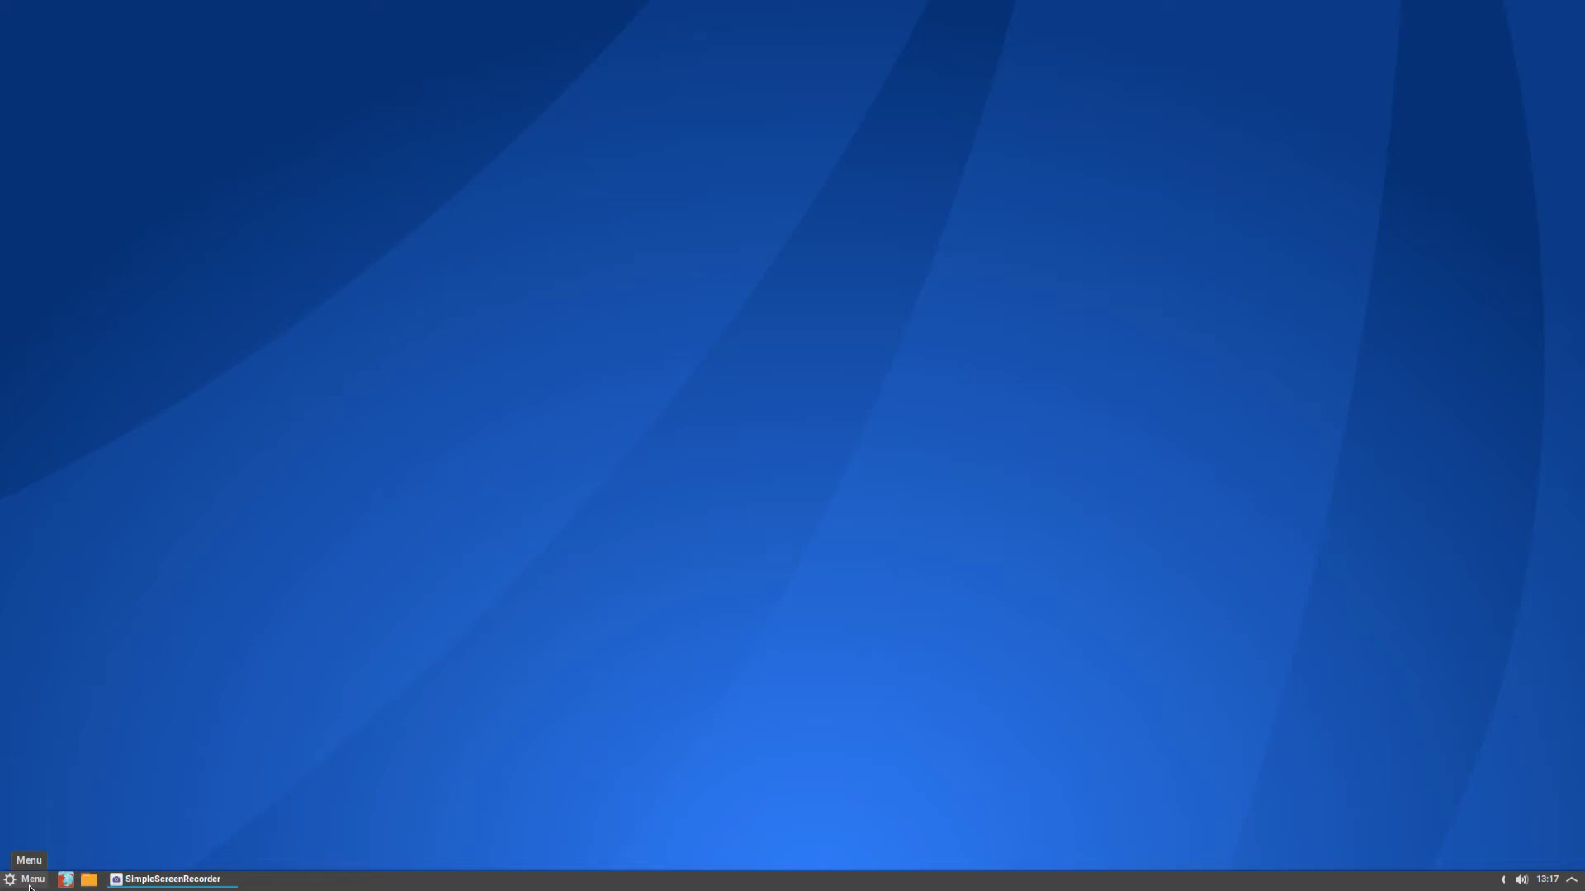
left_click(30, 886)
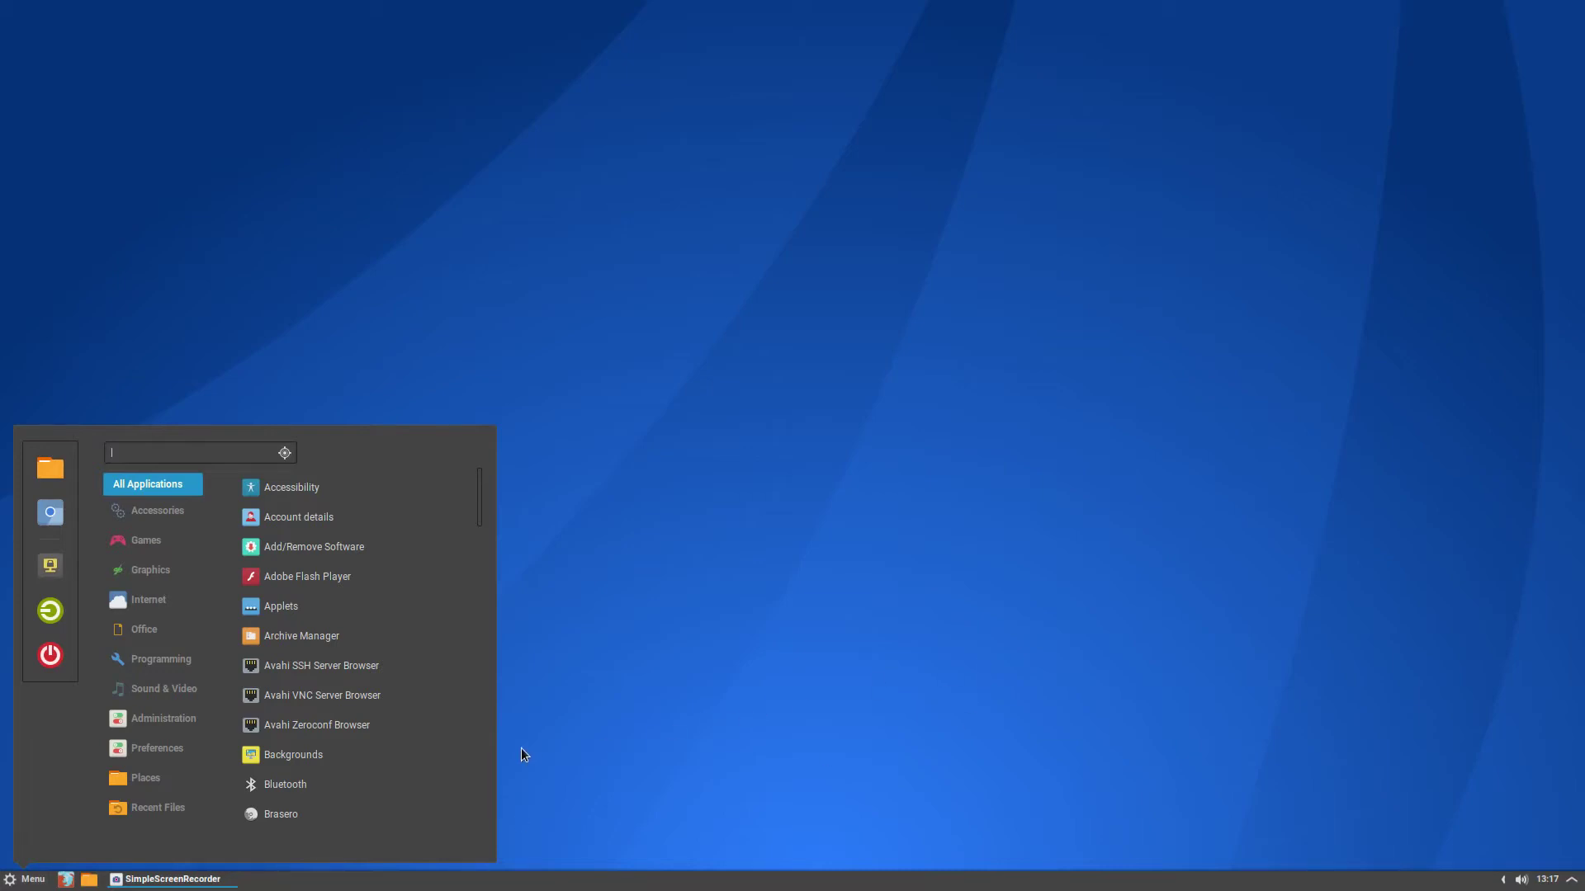
left_click(596, 656)
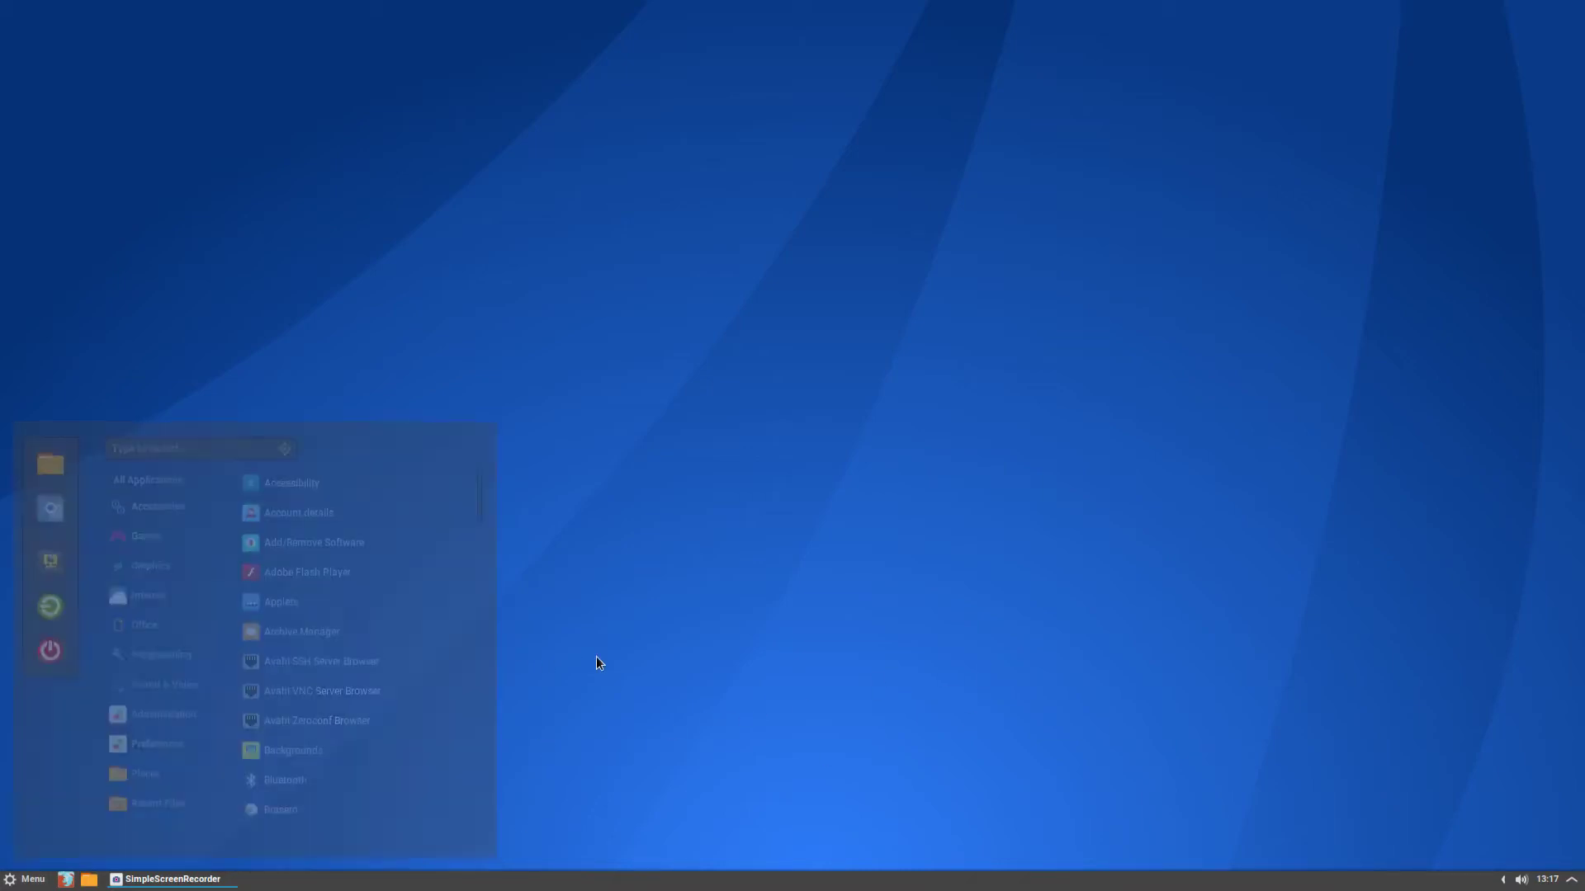
left_click(26, 879)
mouse_move(153, 807)
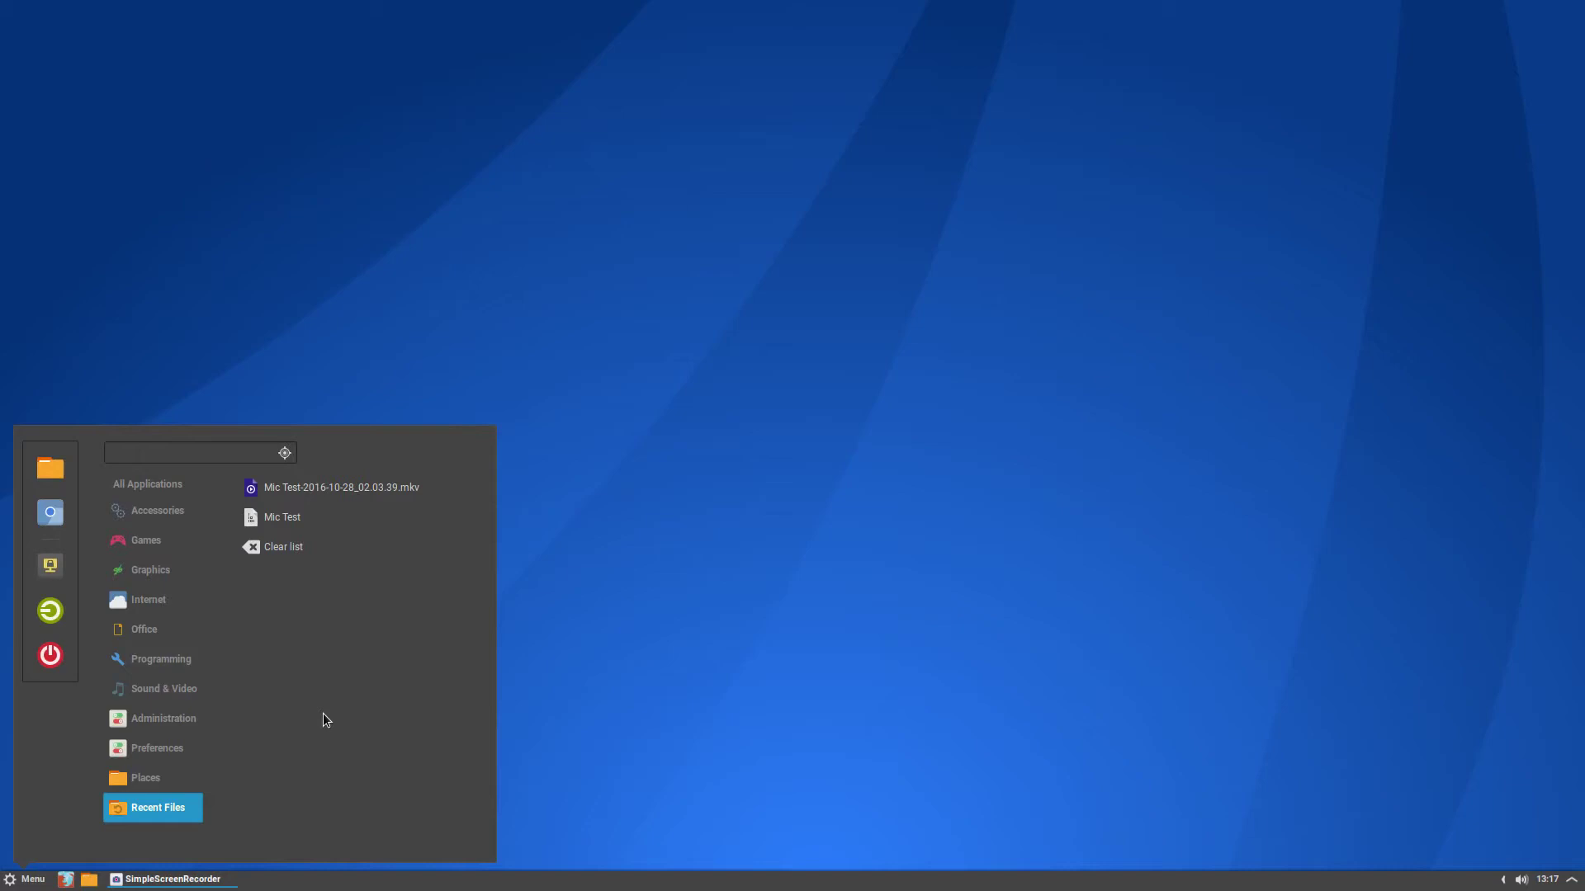
mouse_move(196, 545)
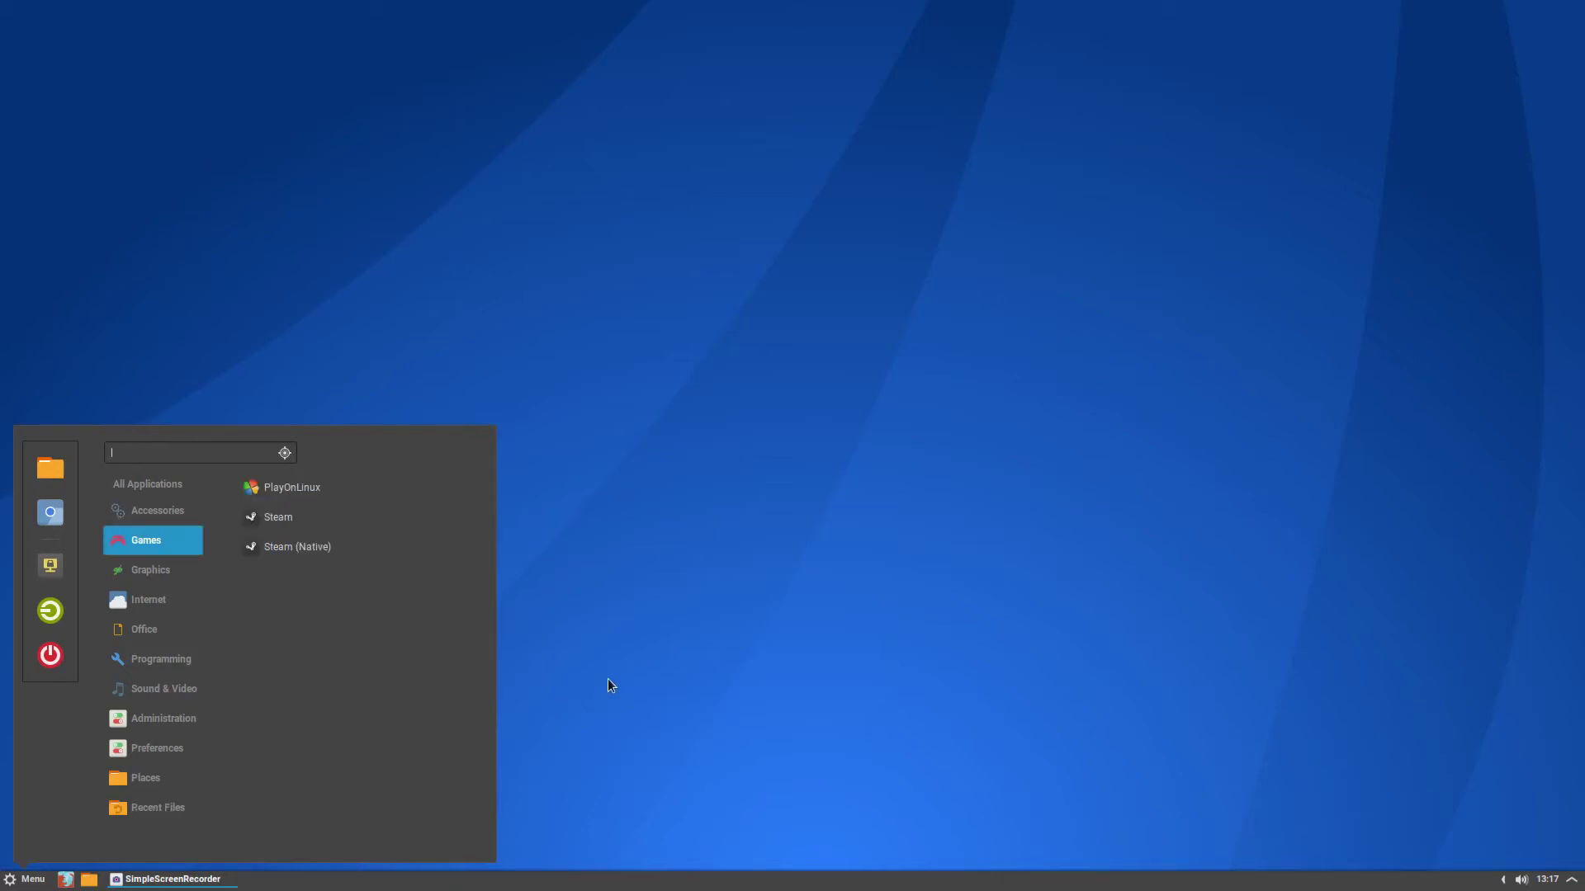
left_click(1106, 887)
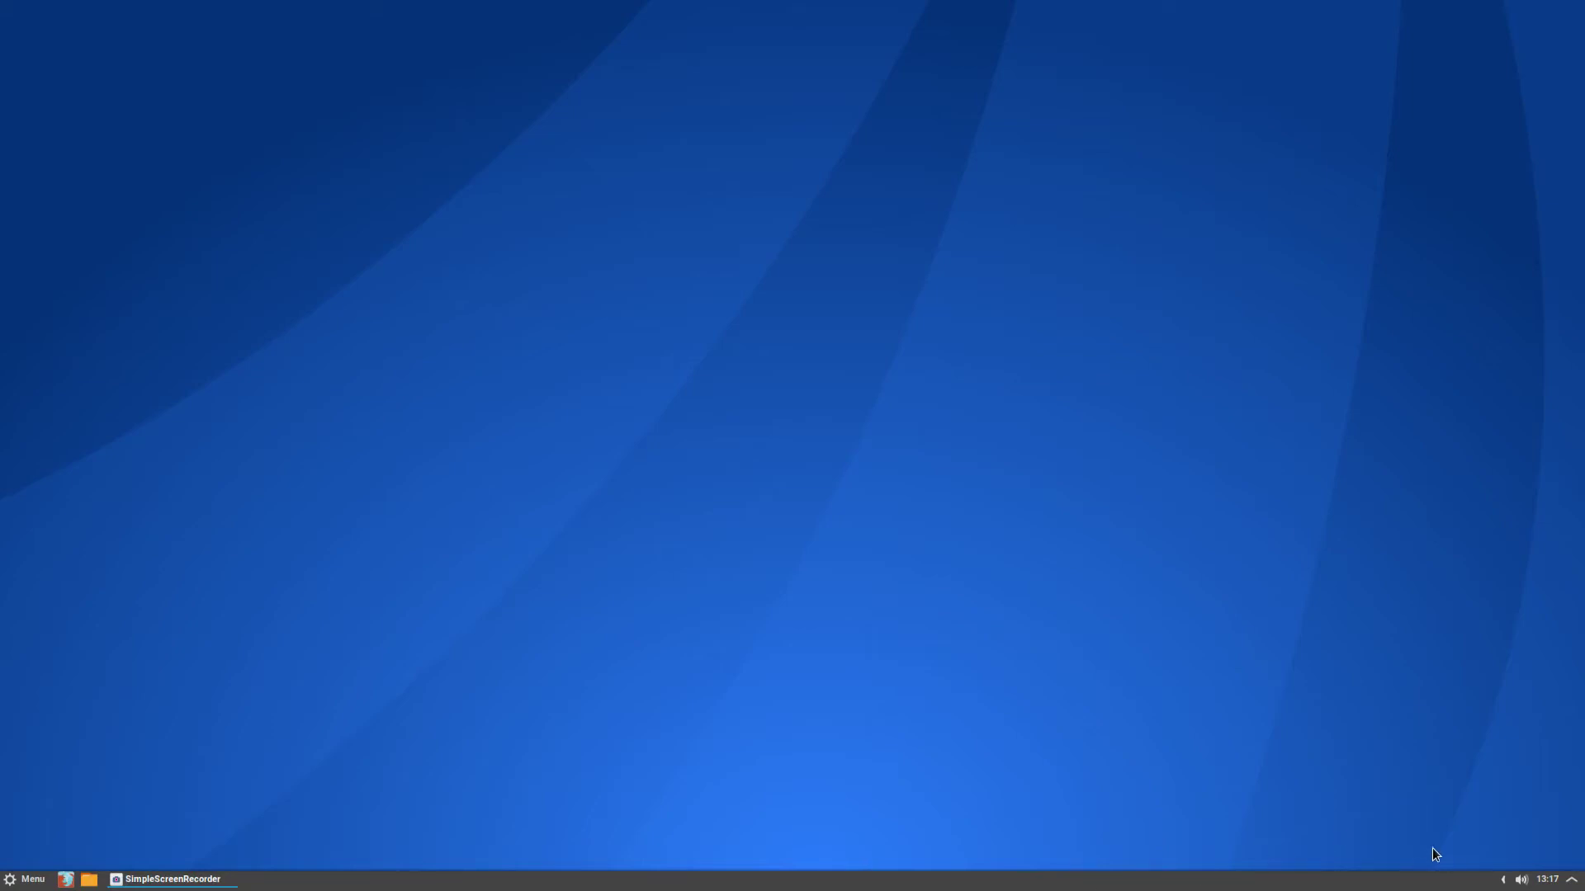
left_click(1502, 880)
right_click(1265, 881)
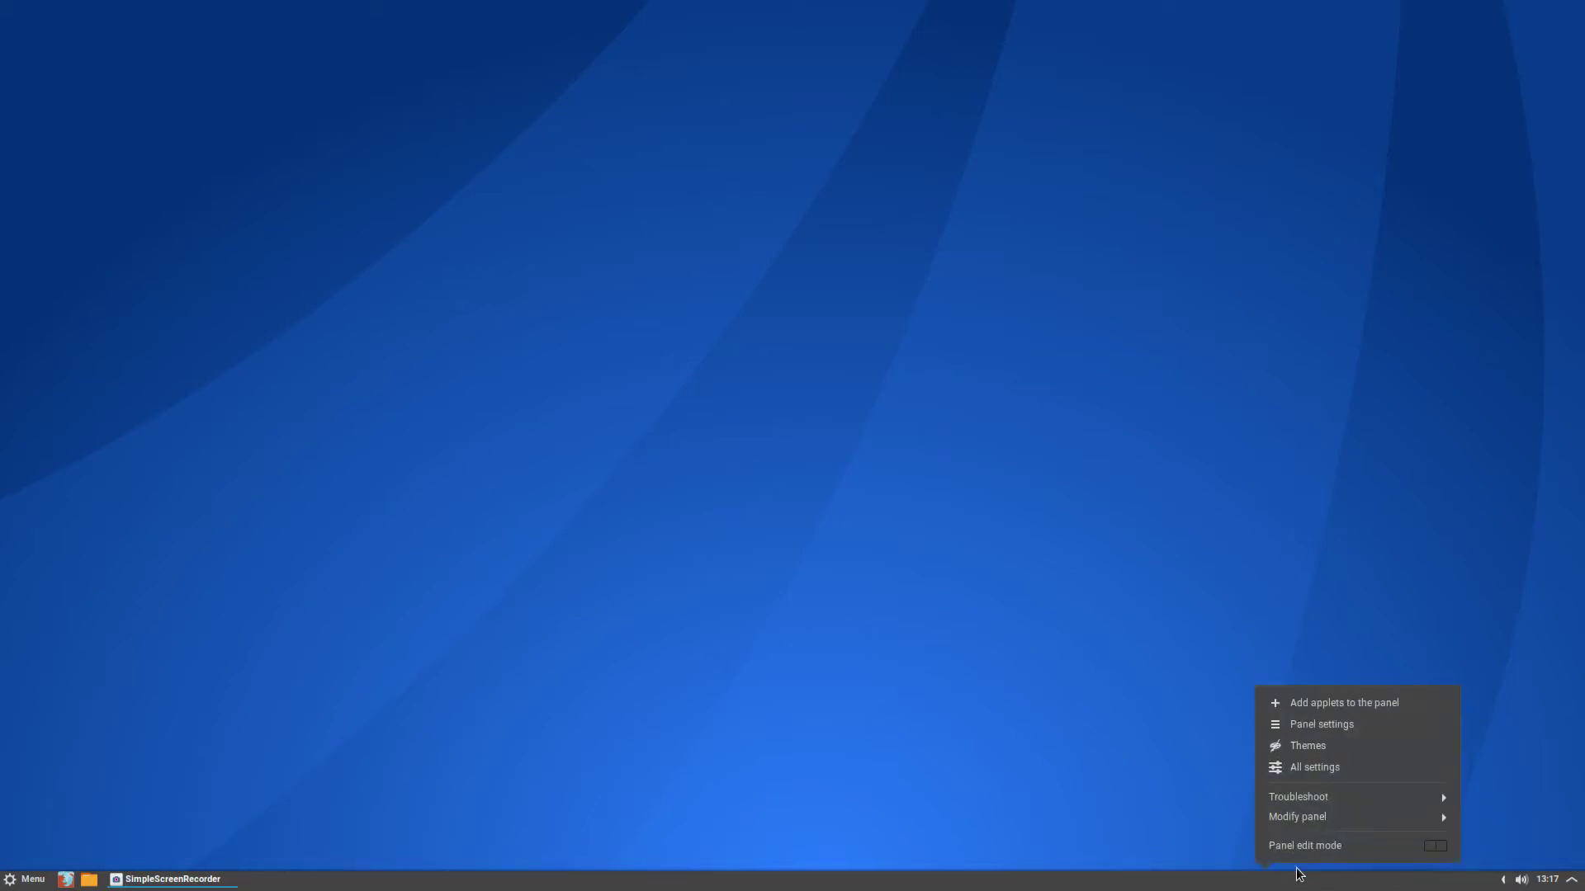
left_click(1305, 850)
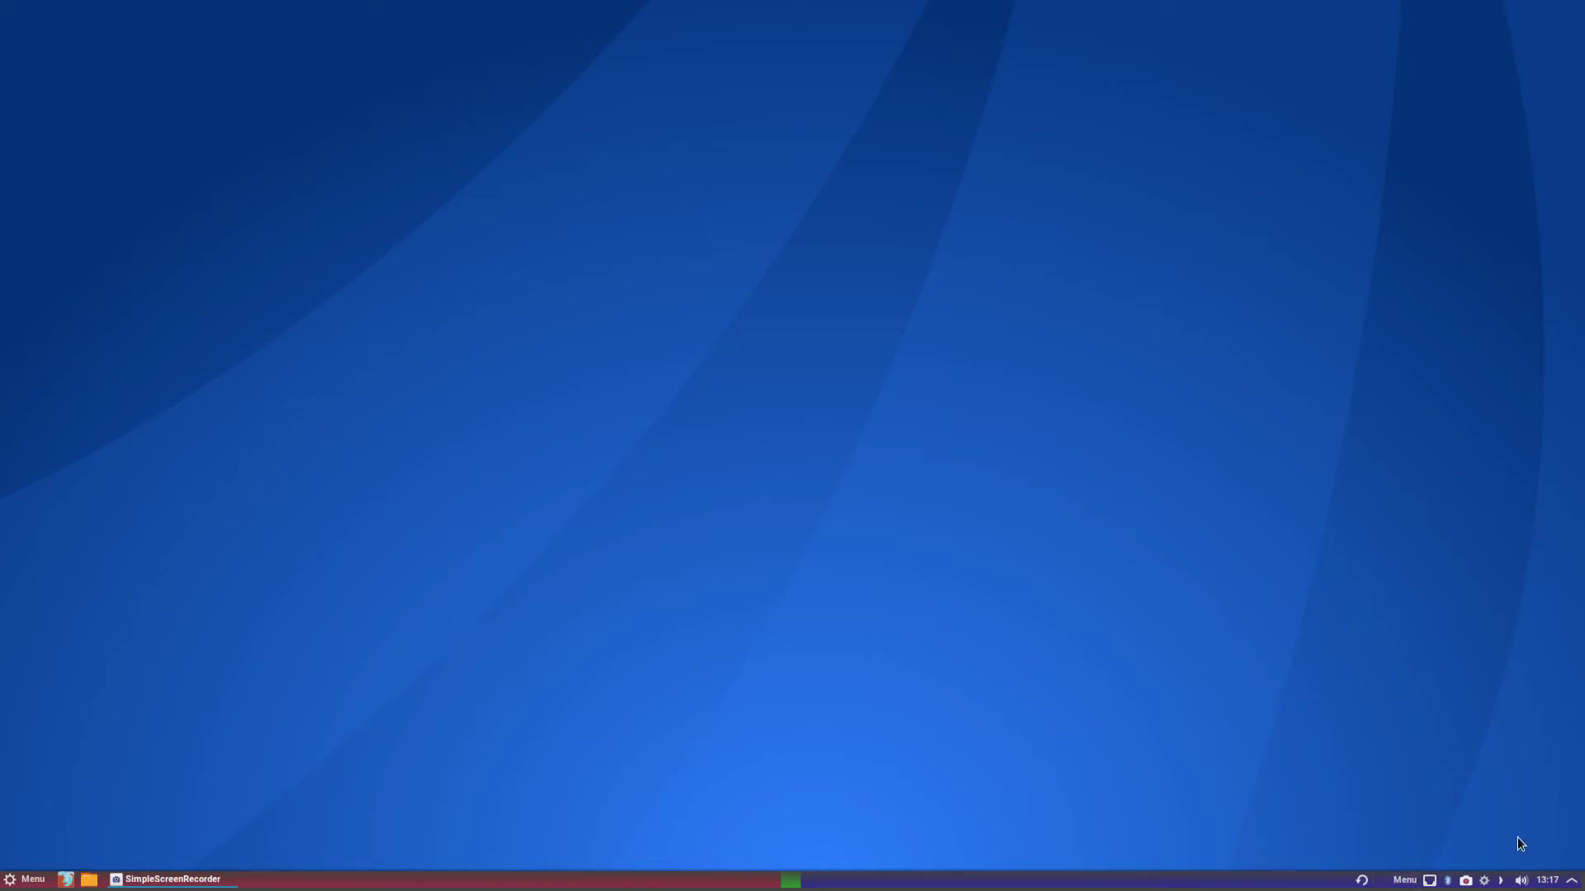
right_click(1027, 883)
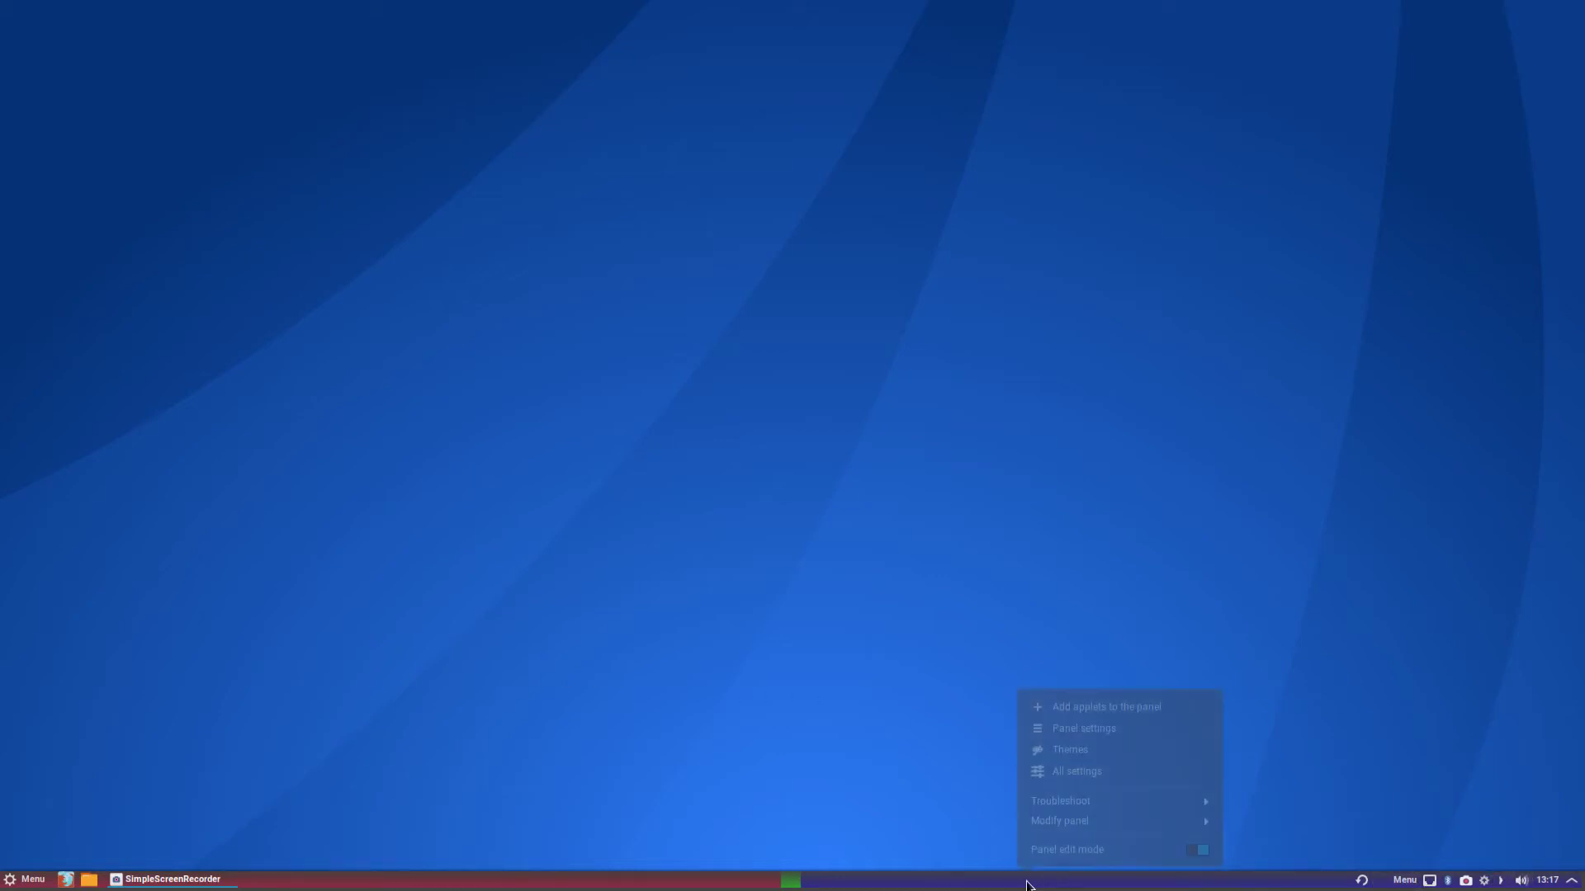
left_click(1047, 850)
left_click(870, 775)
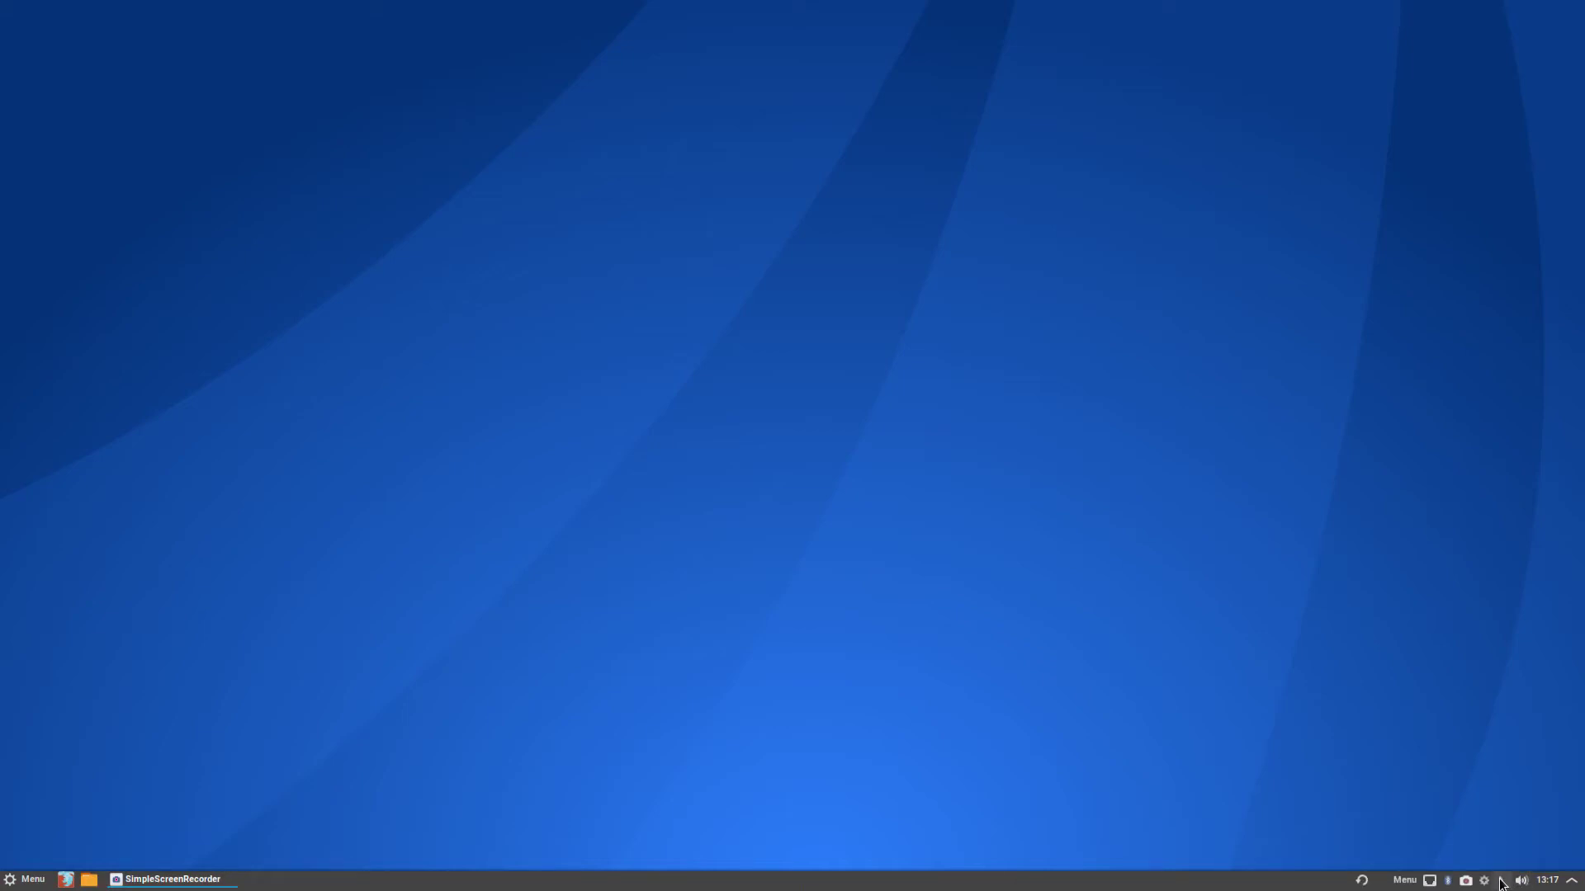
left_click(1501, 880)
left_click(1503, 880)
left_click(1502, 882)
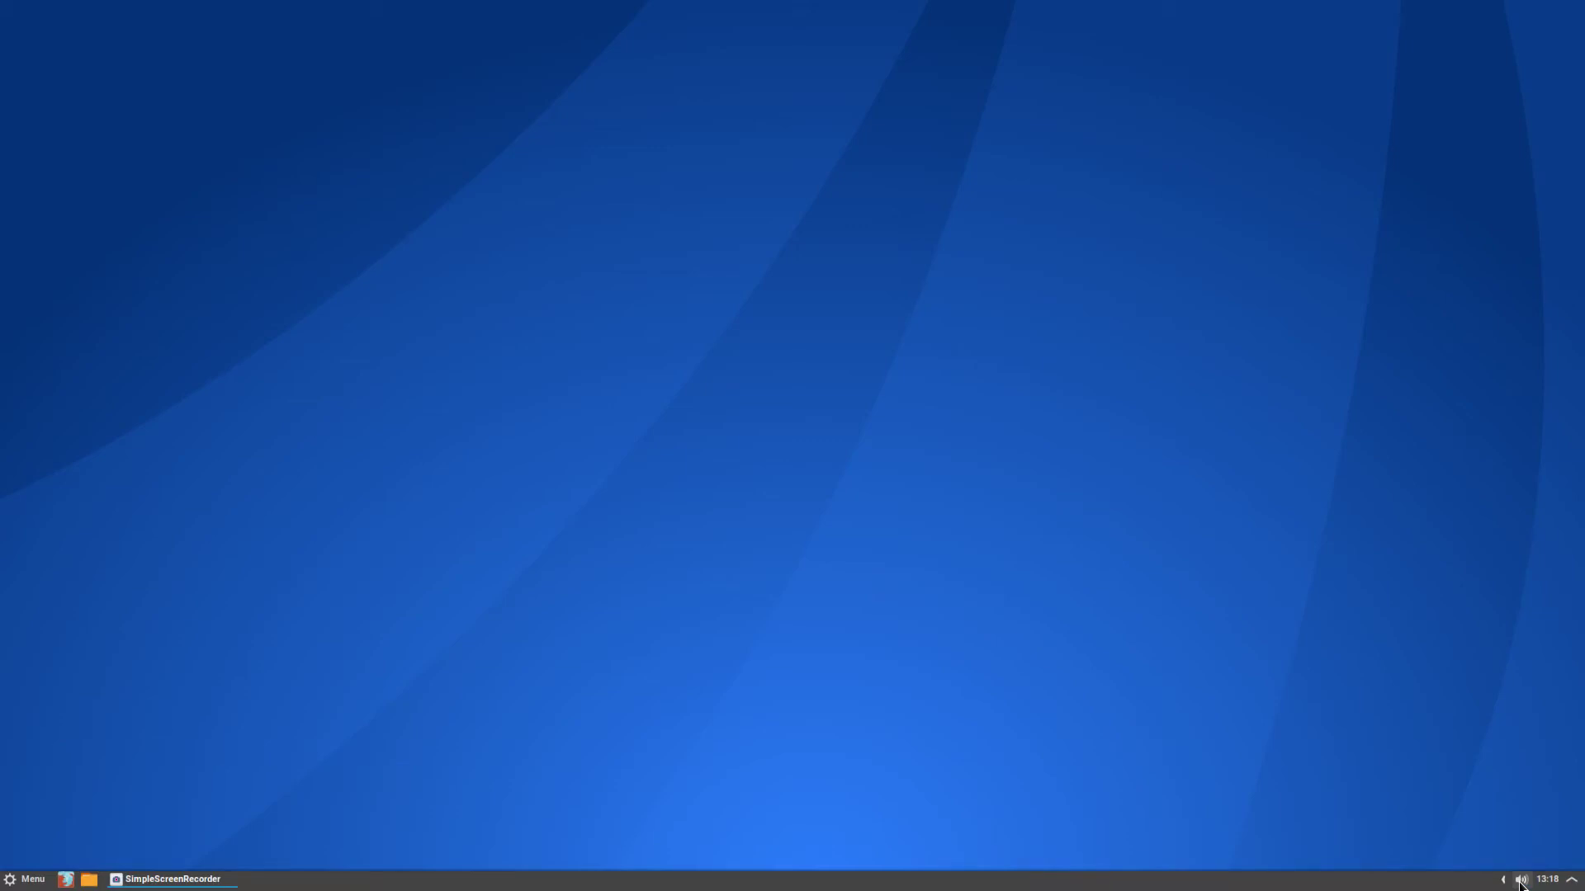
right_click(1521, 882)
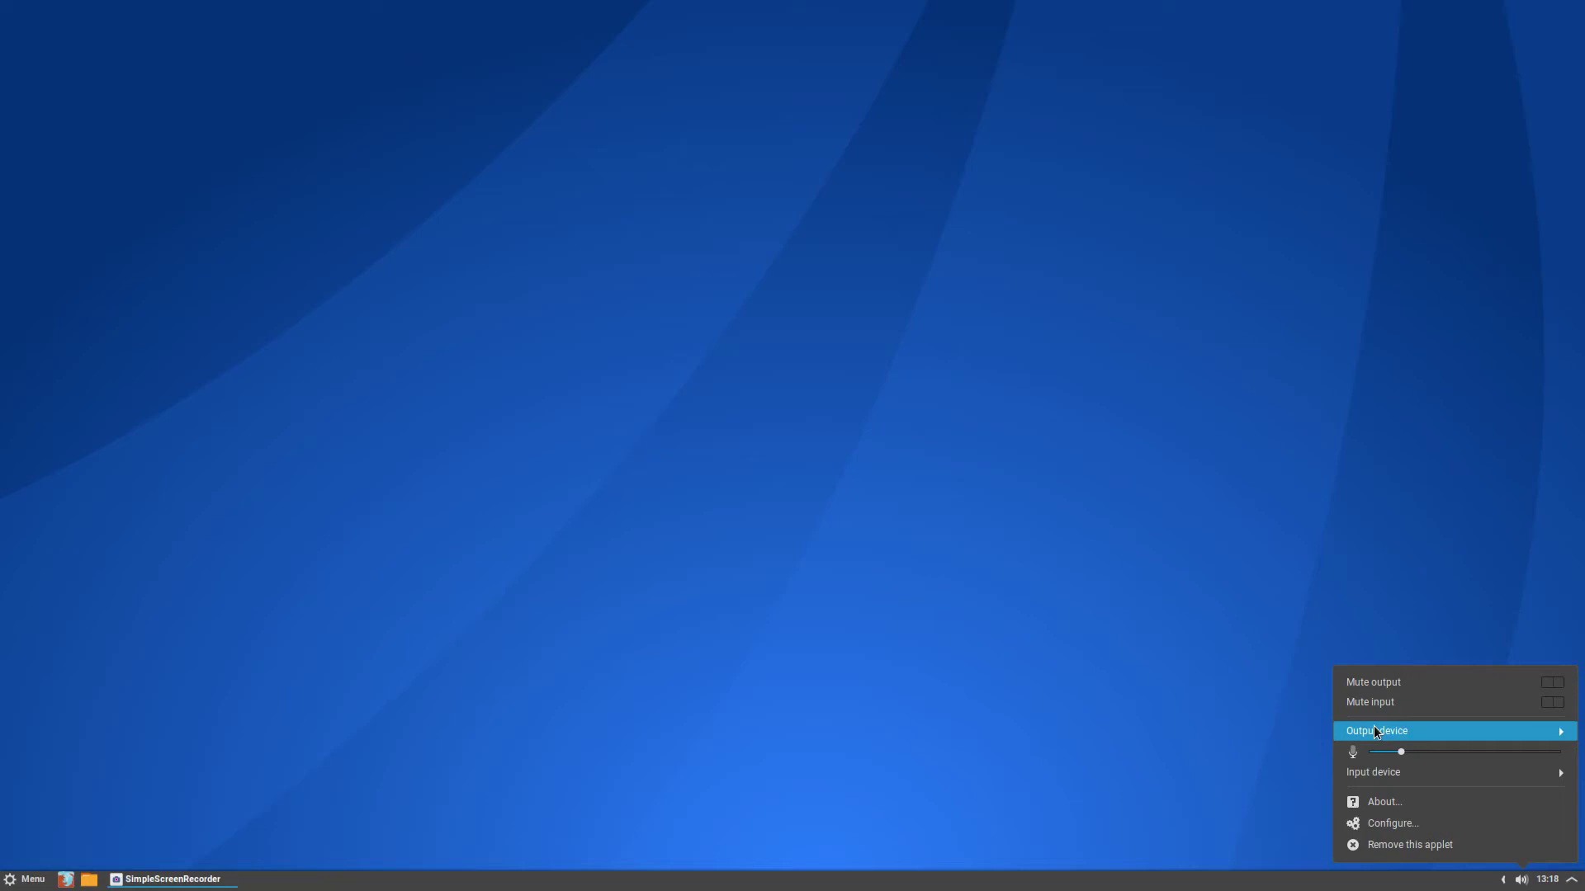
left_click(1369, 731)
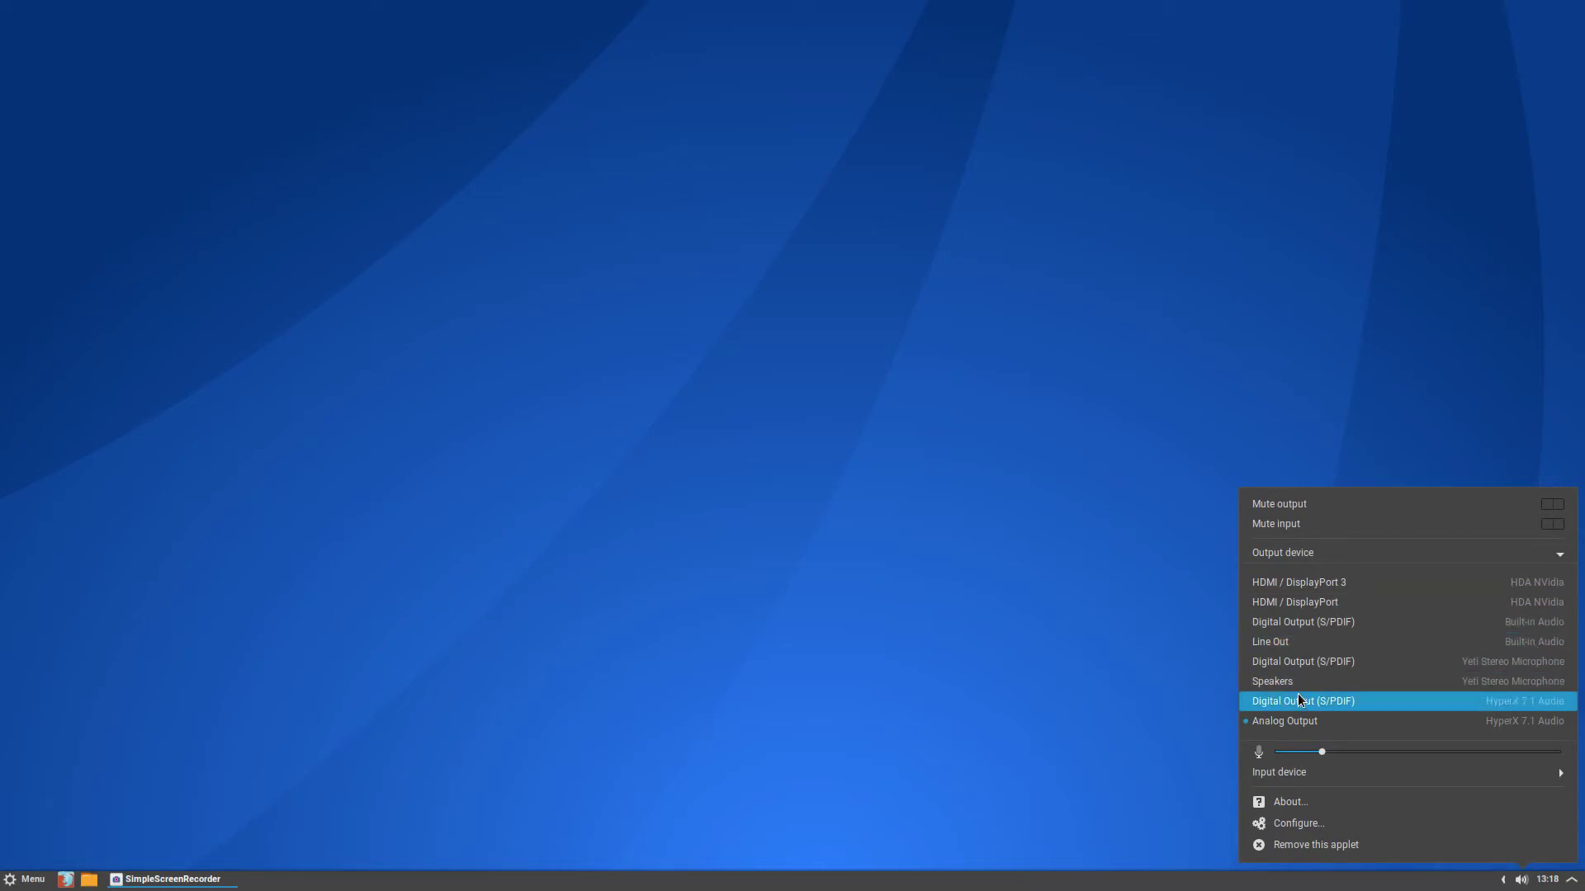
left_click(1164, 721)
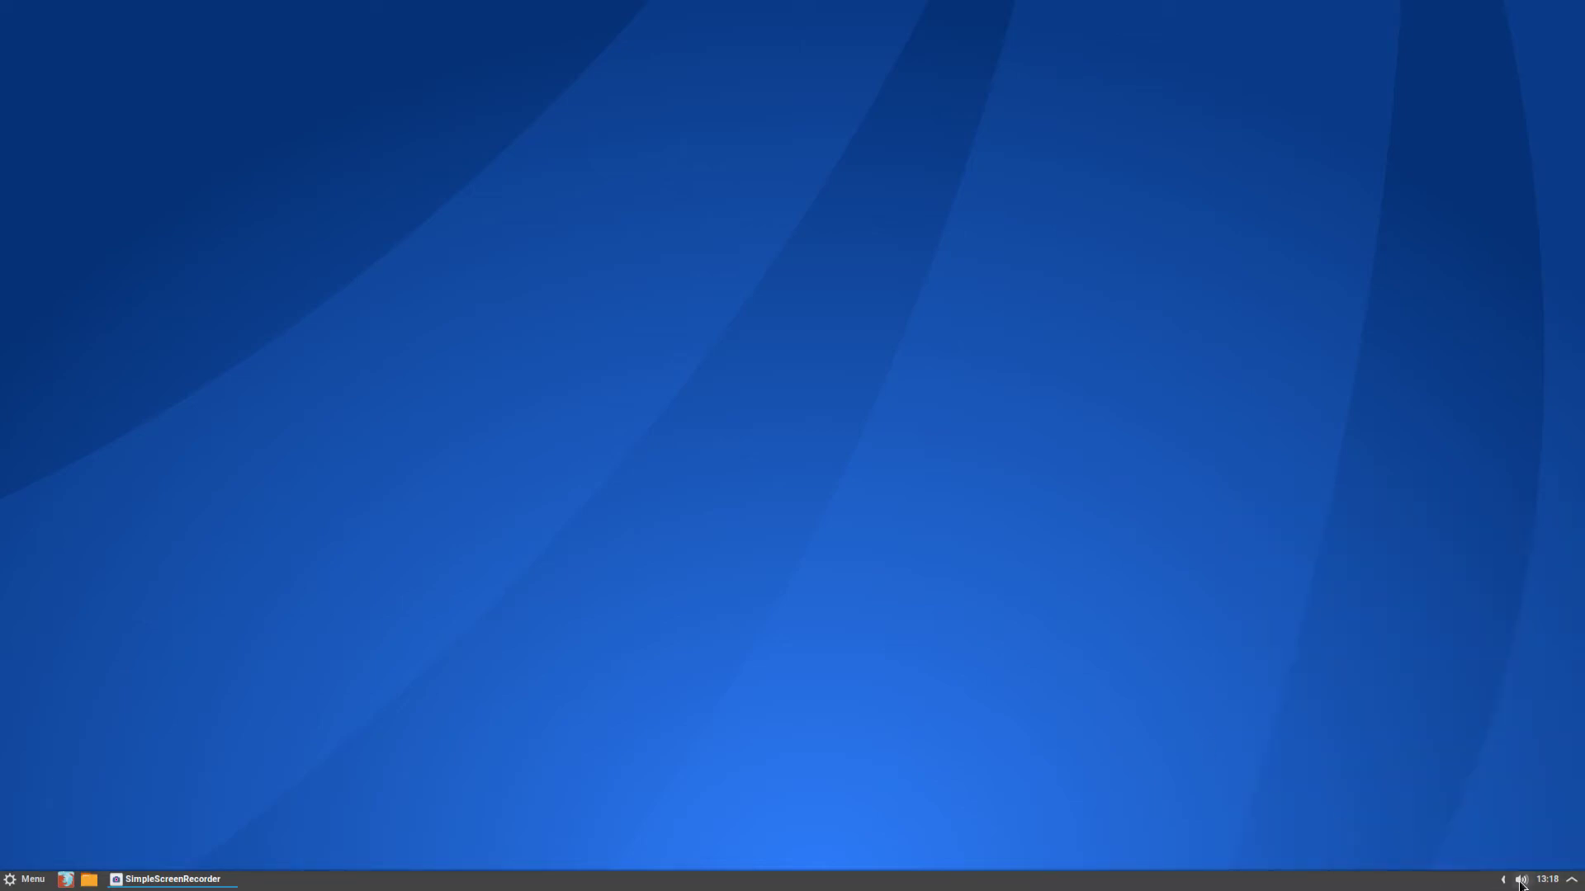
left_click(1523, 883)
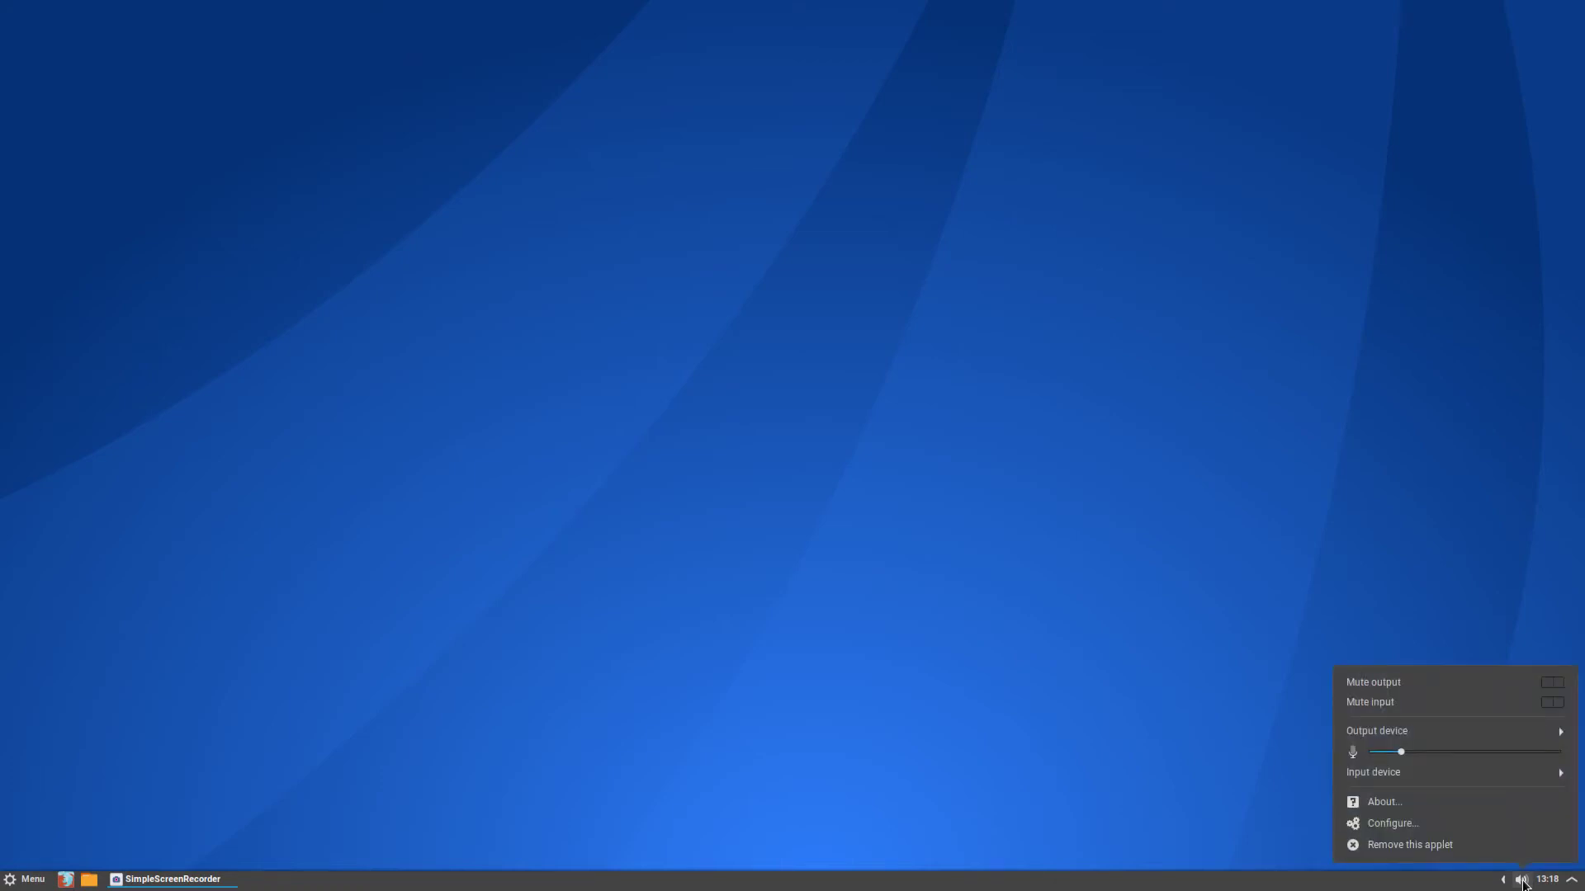
left_click(1392, 731)
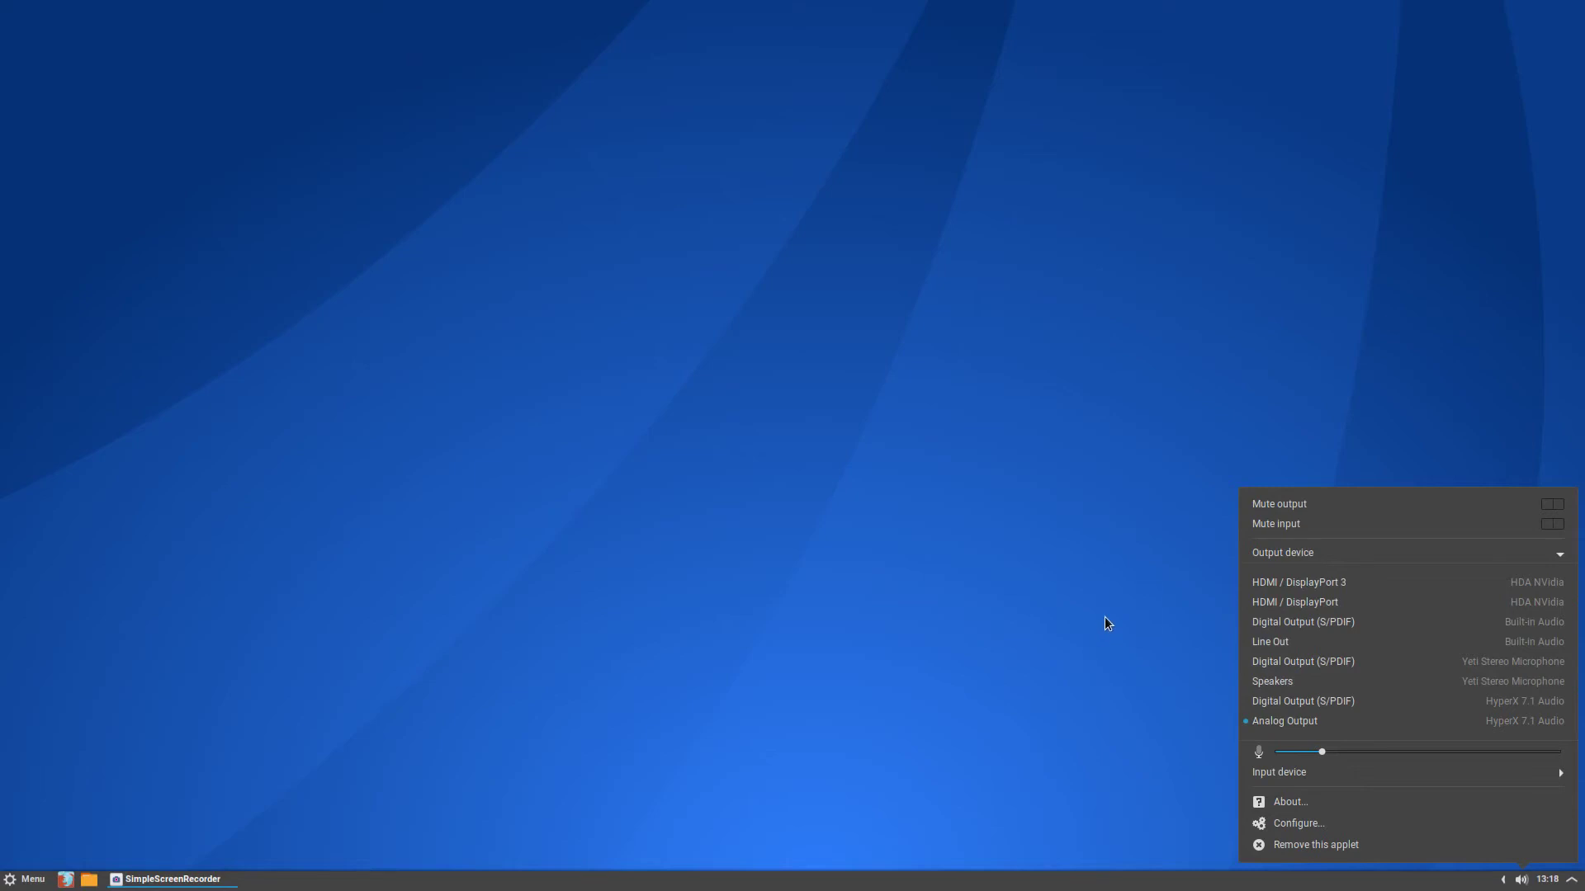
left_click(1304, 774)
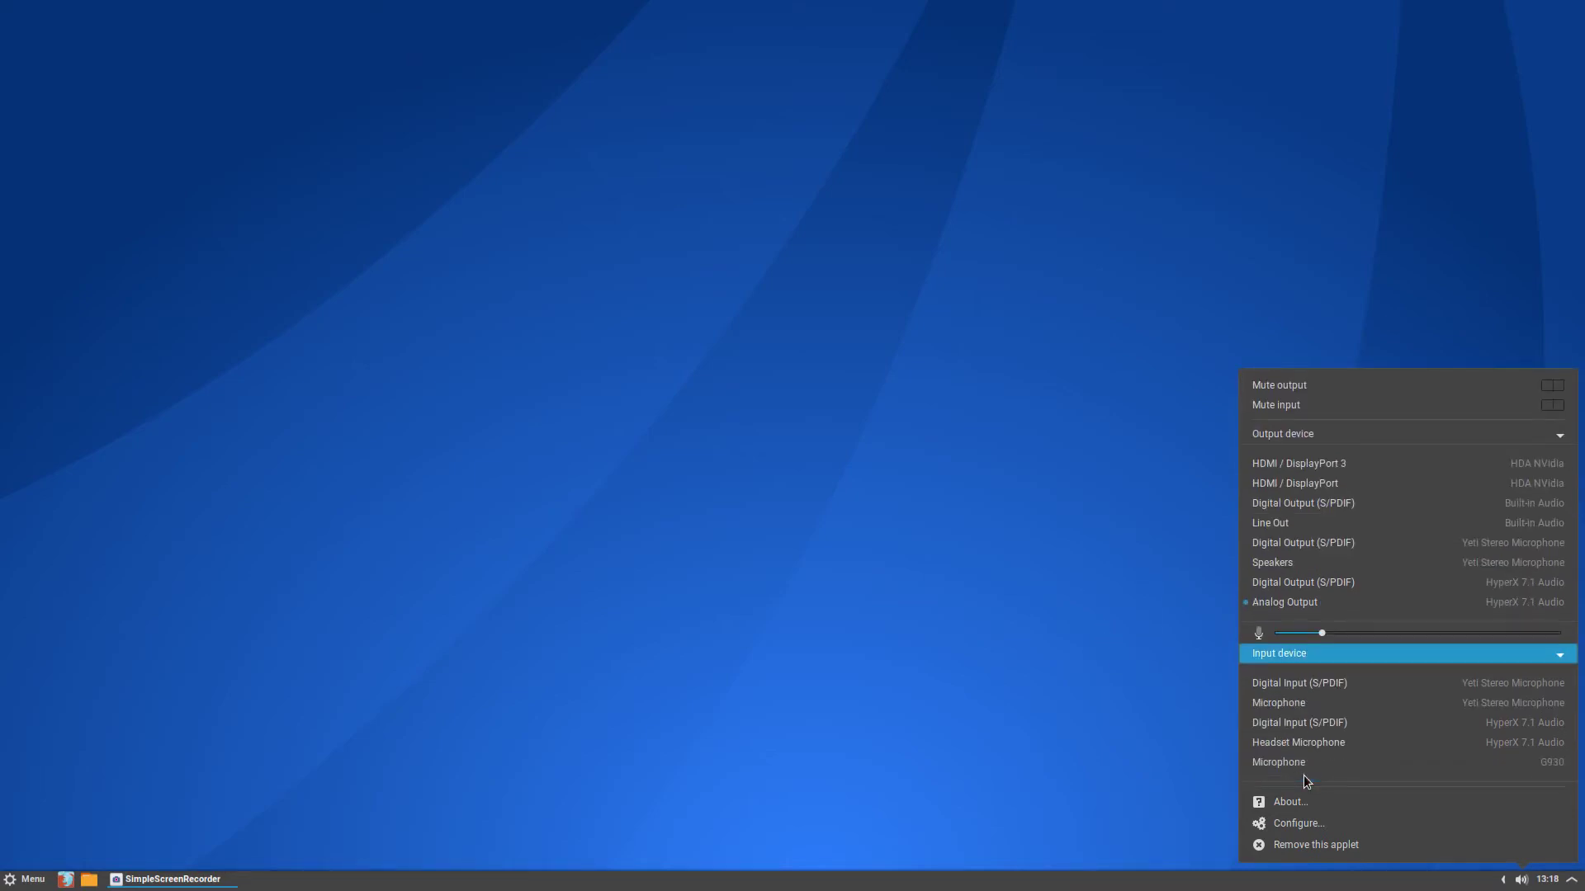
left_click(1117, 659)
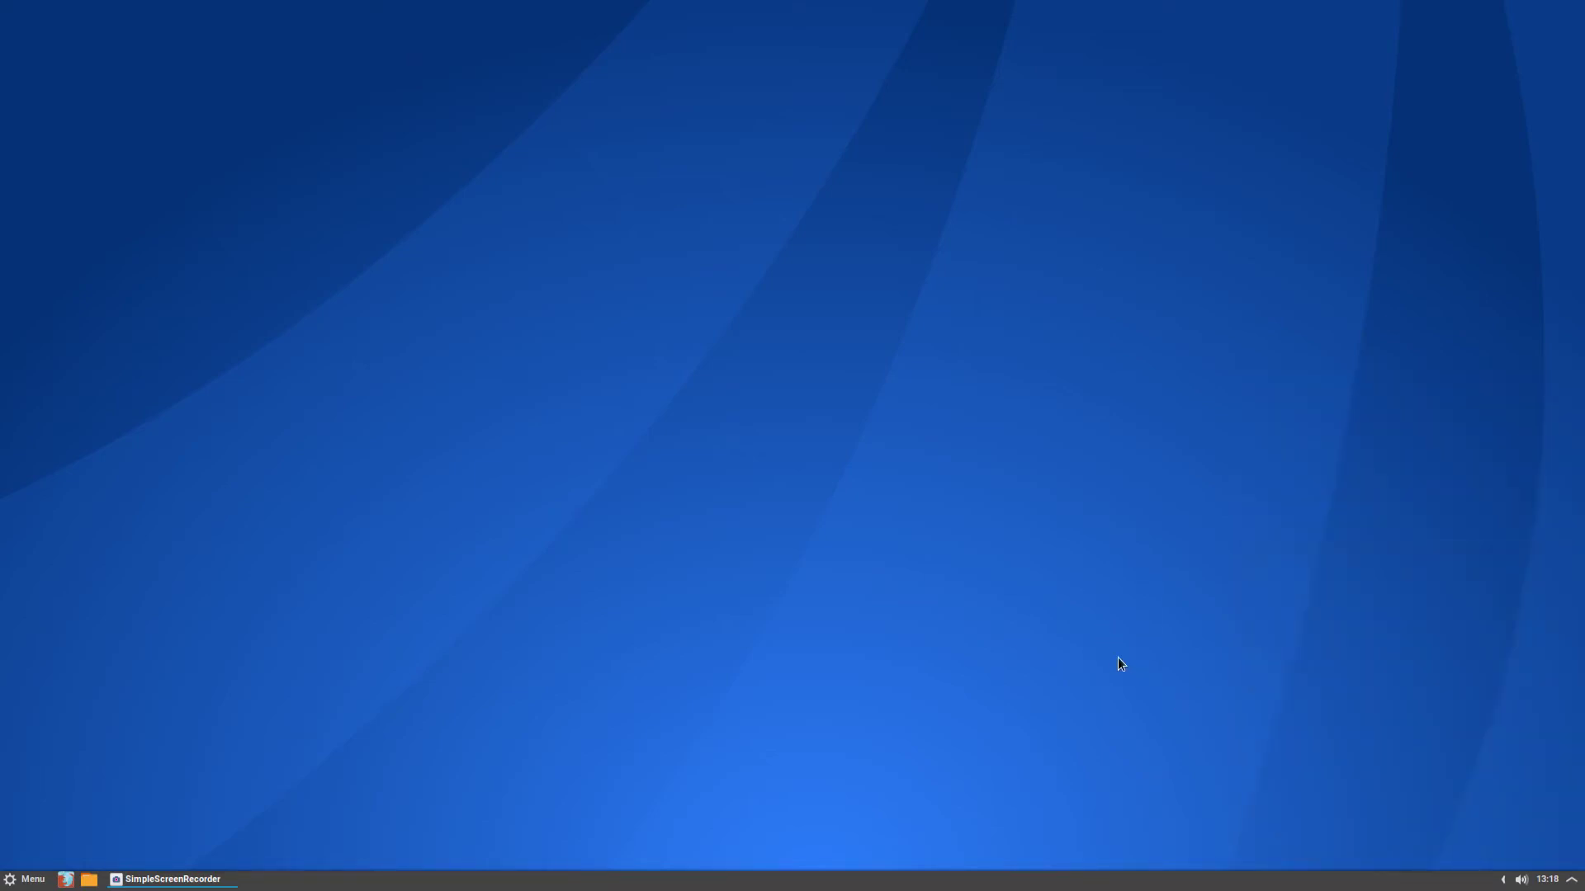
left_click(1504, 879)
Step: Check the panel's context options, then scroll the application menu to the Preferences entries
right_click(1566, 881)
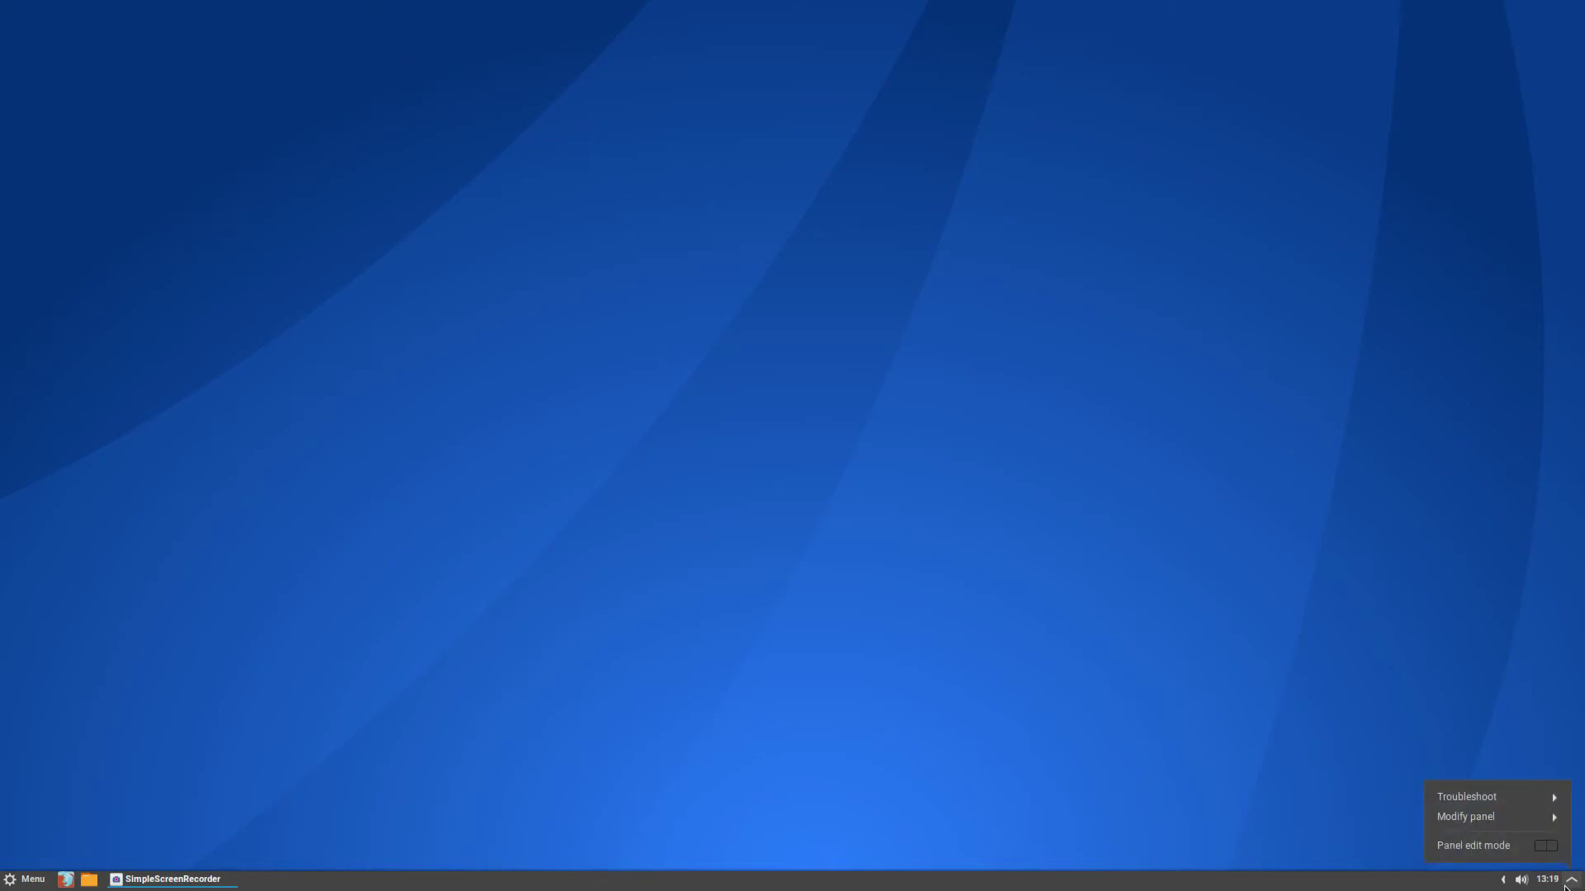
left_click(1349, 805)
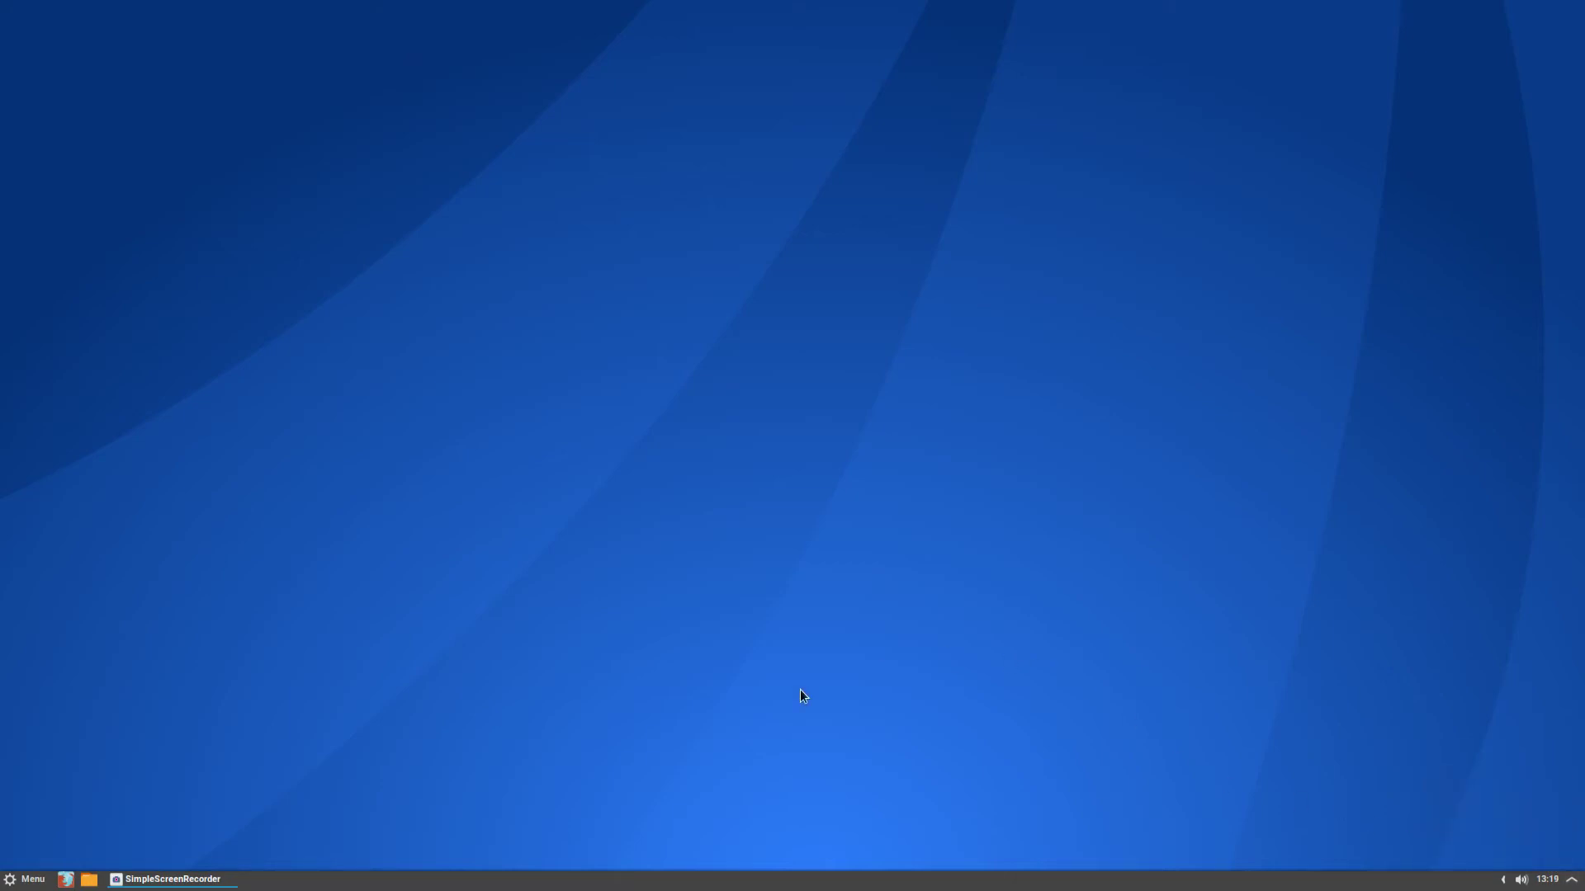
left_click(22, 885)
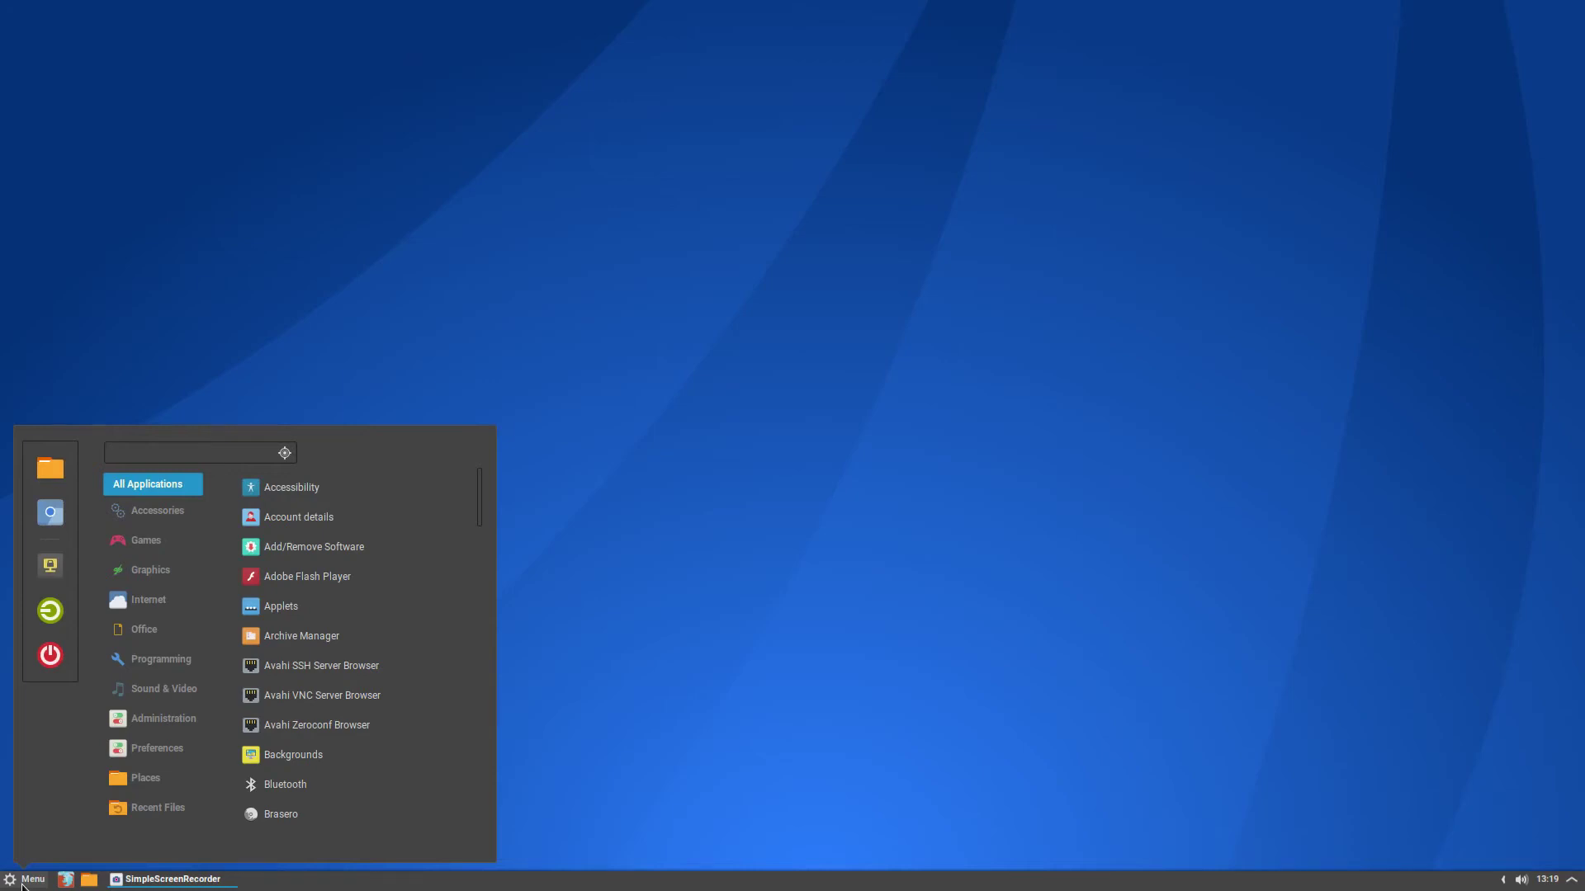
mouse_move(173, 751)
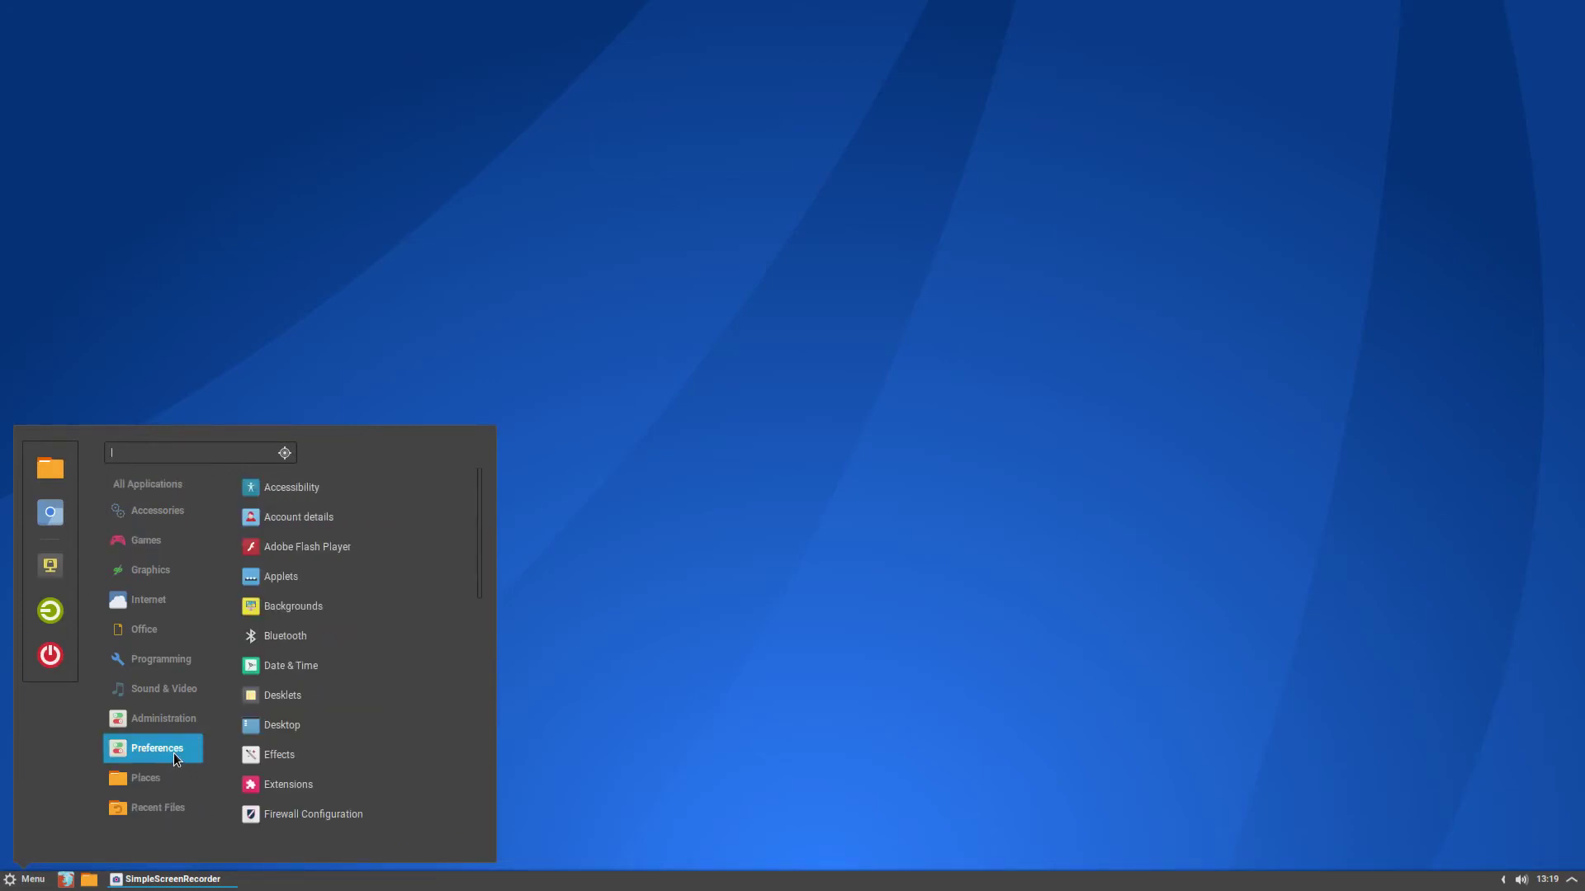
mouse_move(169, 717)
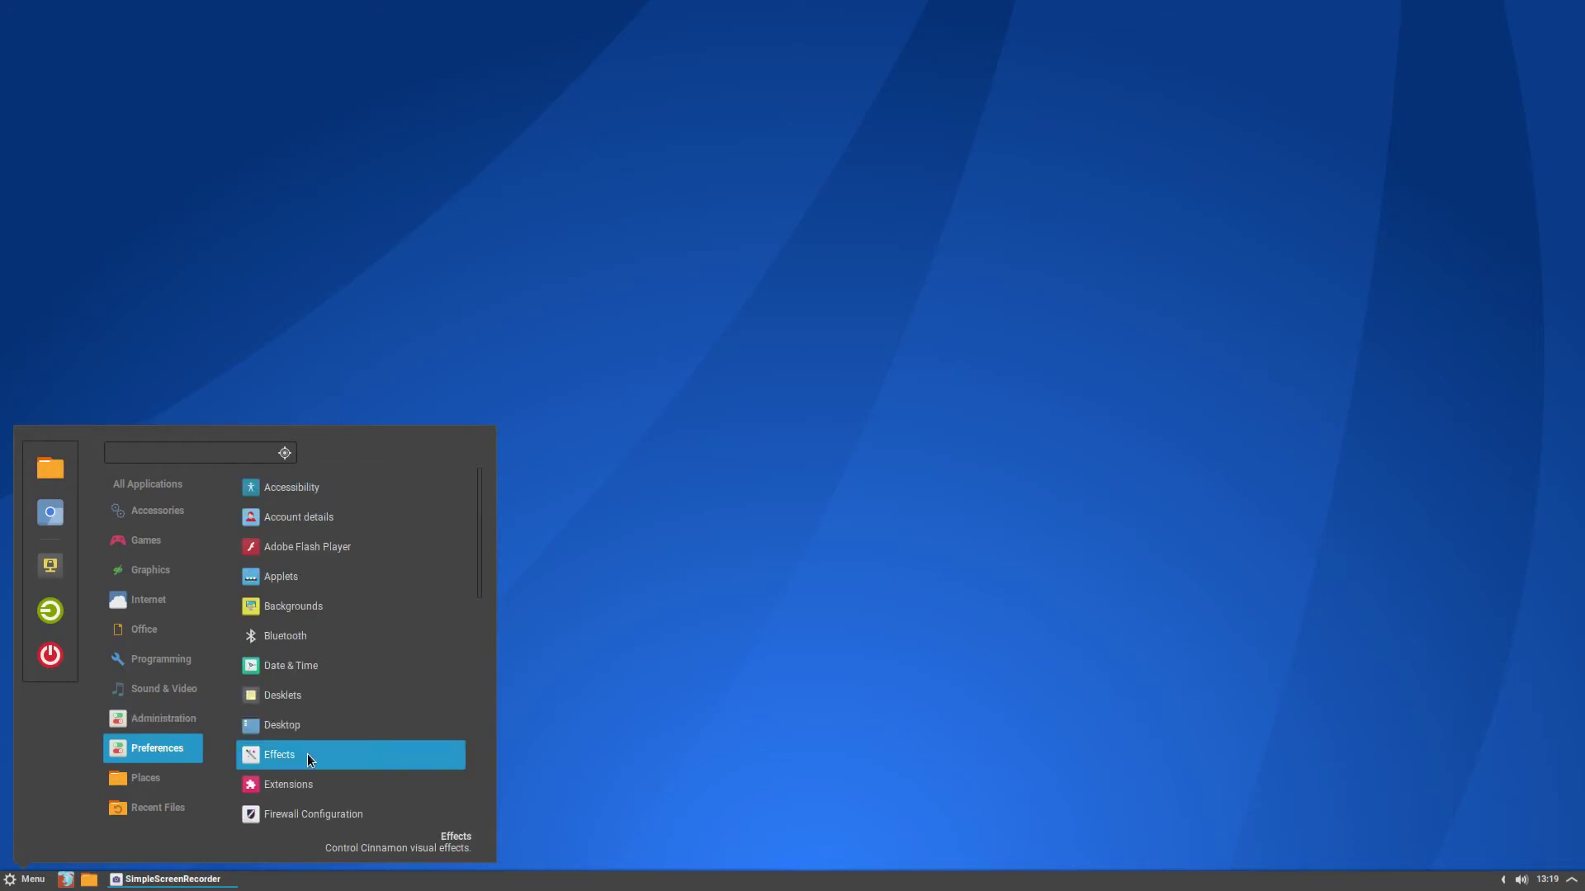
scroll(307, 756, "down", 2)
scroll(307, 753, "down", 3)
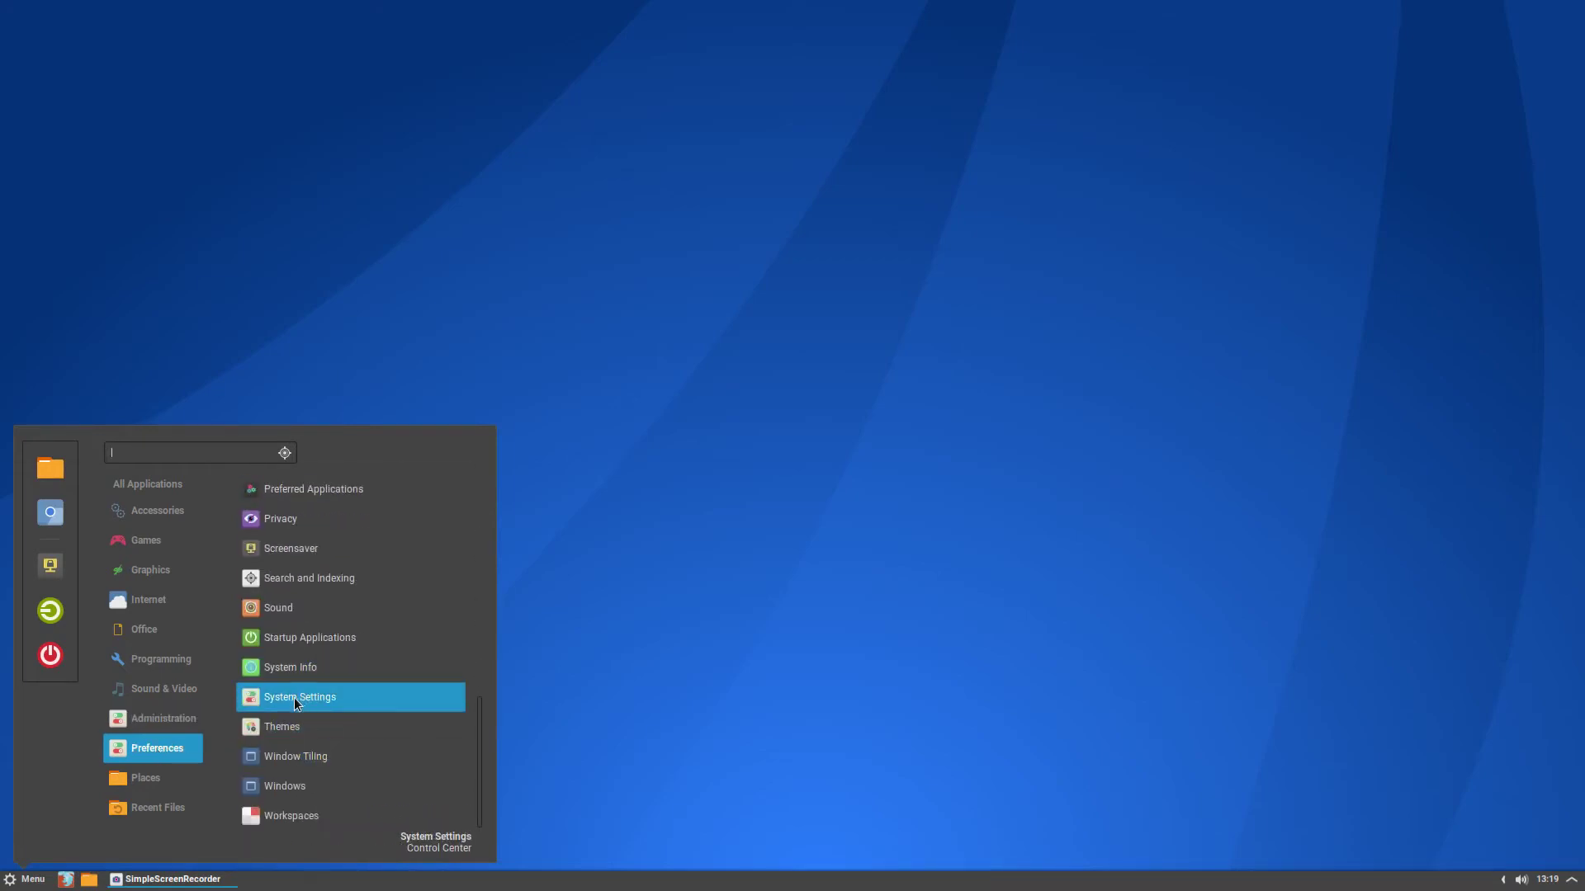
Step: Add System Settings to the menu favourites and launch it from the favourites sidebar
right_click(297, 697)
left_click(285, 766)
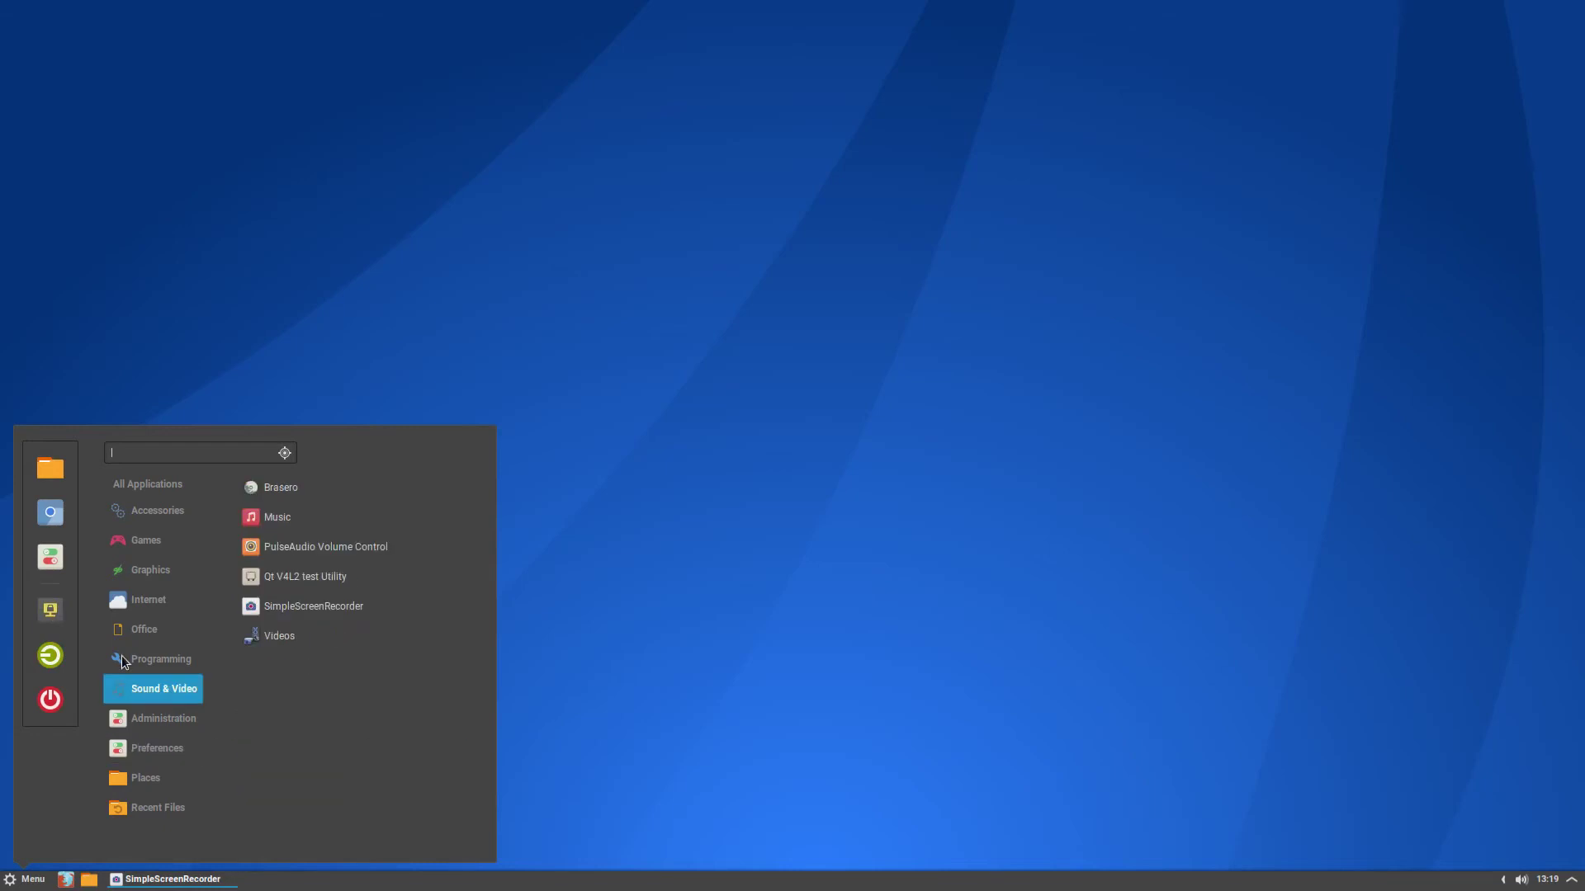
left_click(46, 563)
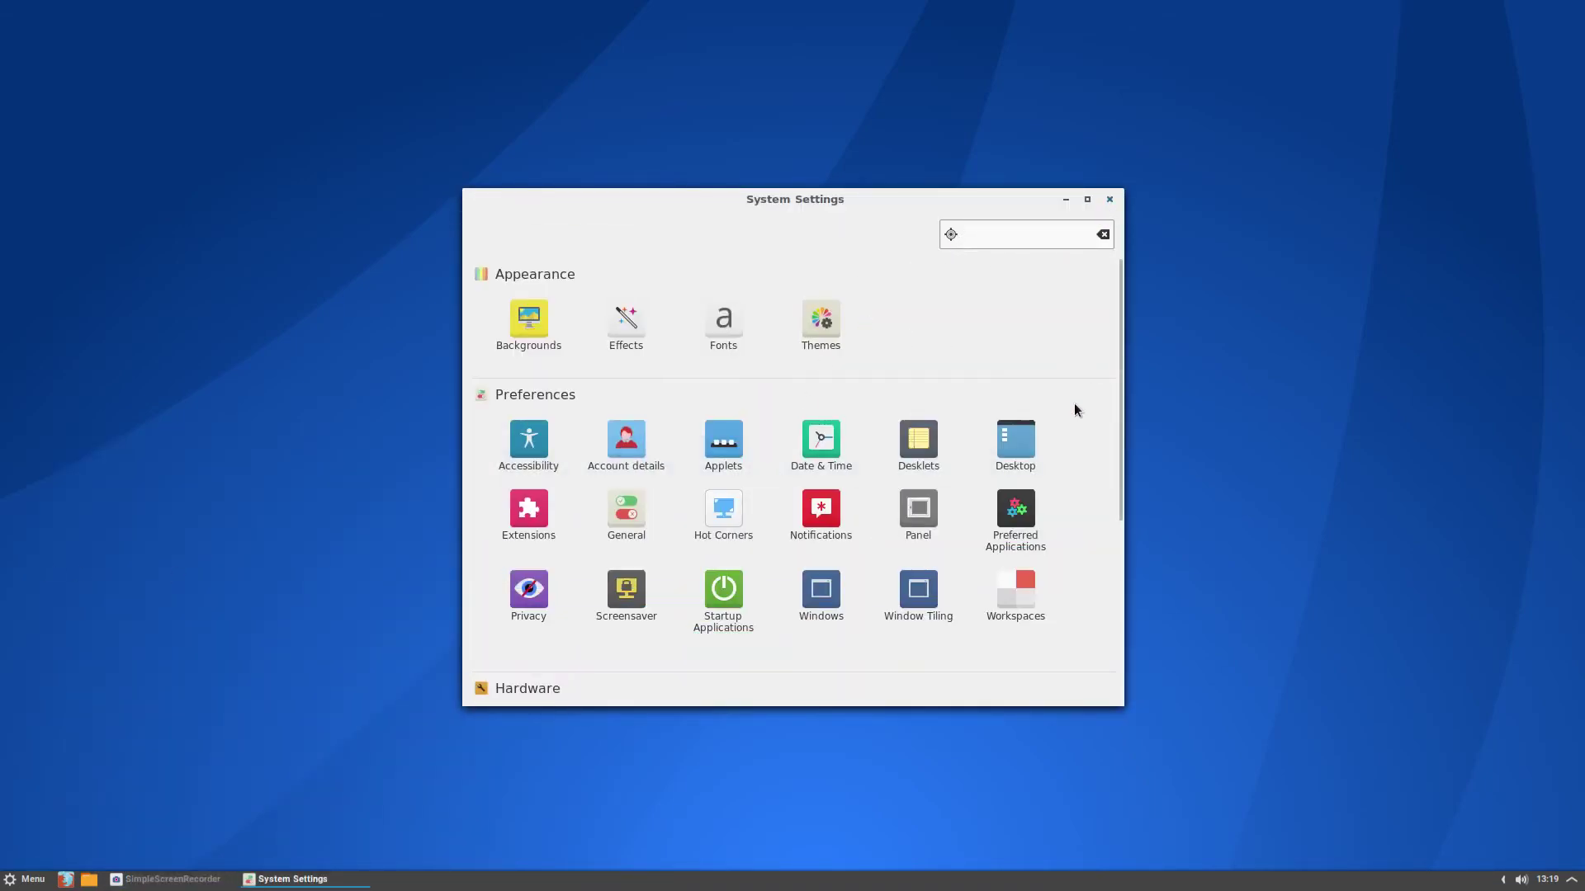
scroll(1066, 450, "down", 5)
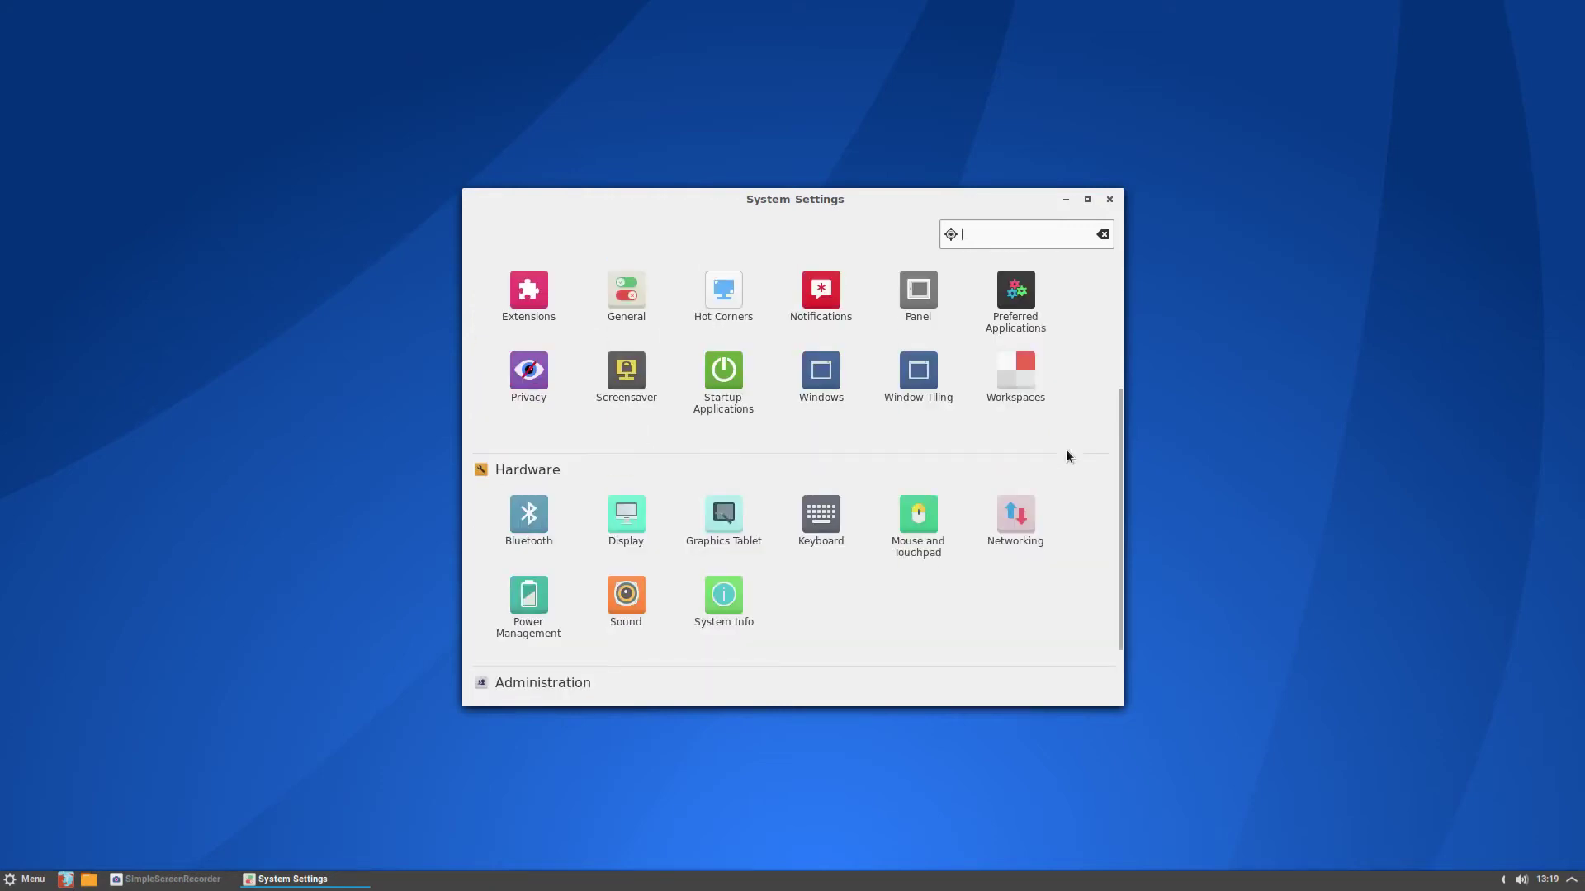
scroll(952, 519, "up", 5)
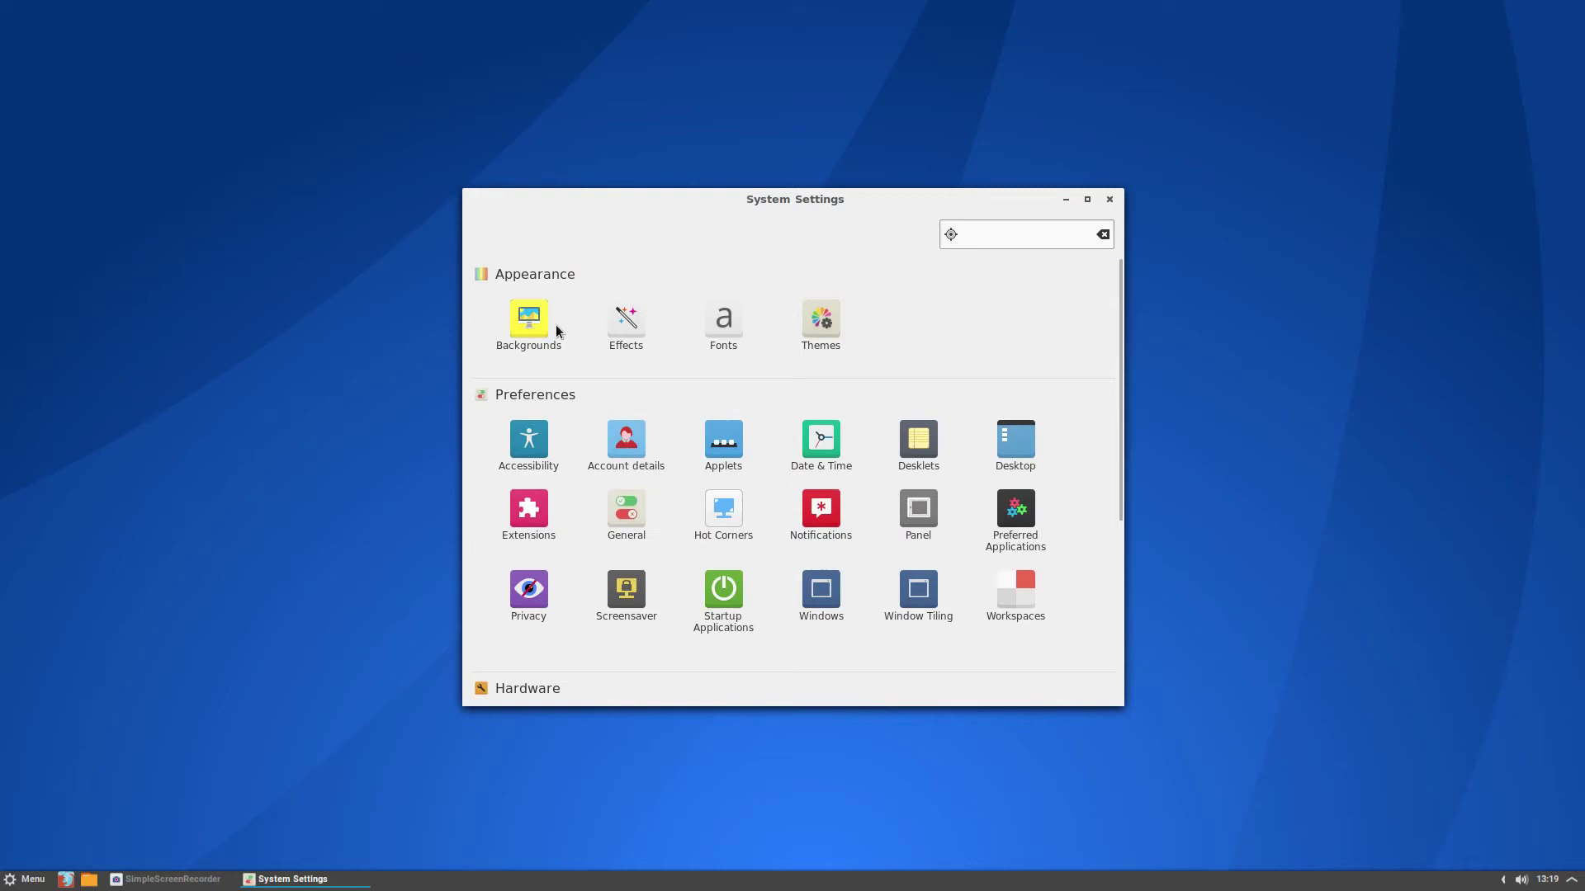
Step: Open the Effects page and view the Effects style options without changing them
left_click(619, 322)
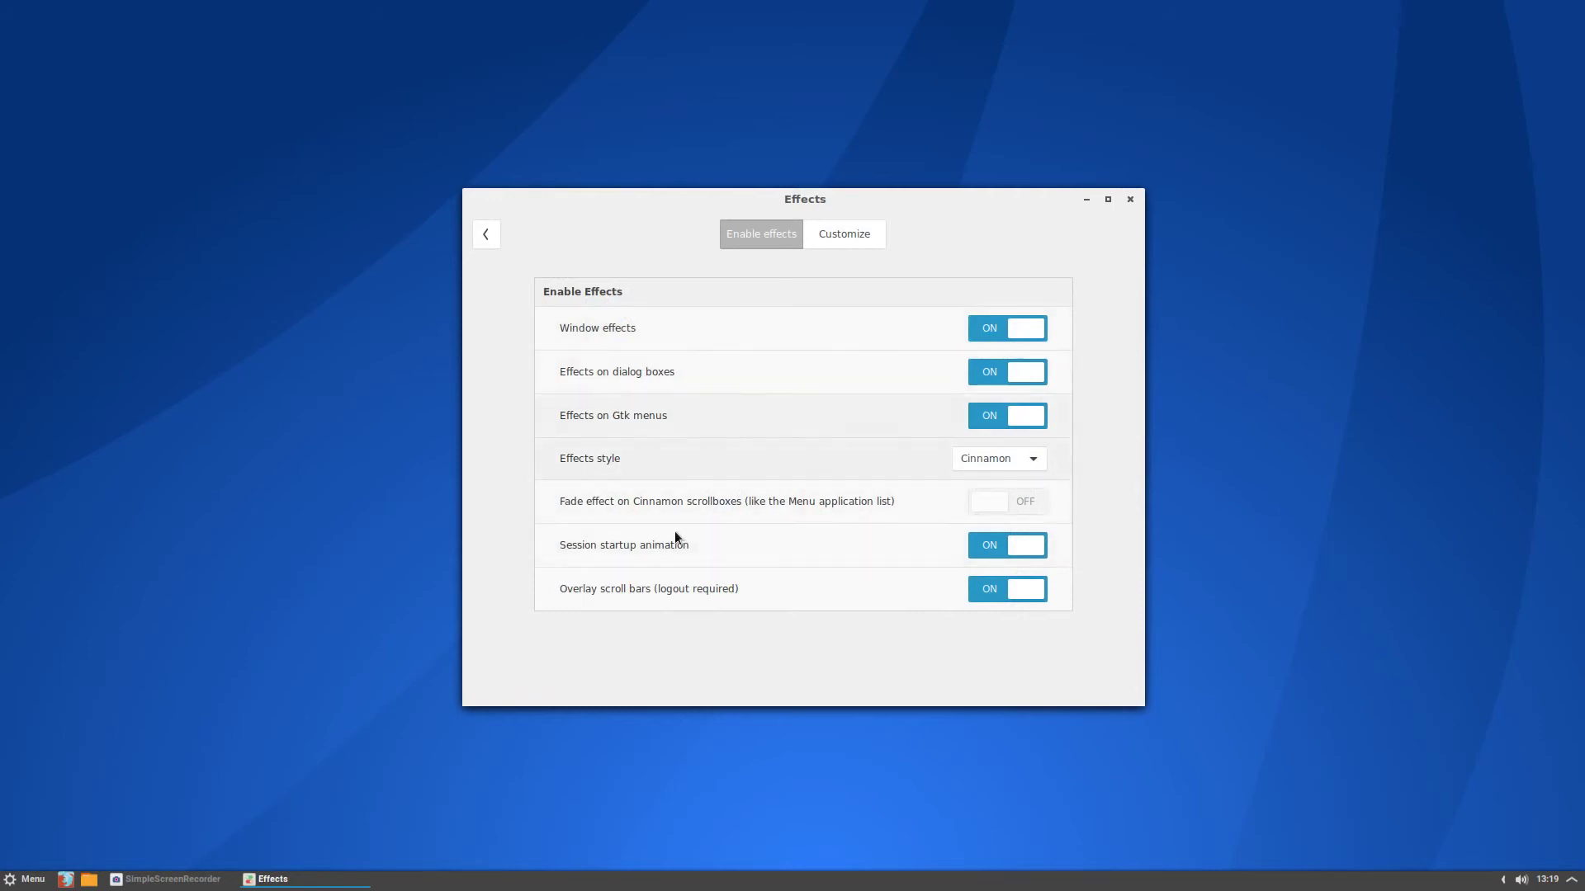
left_click(486, 236)
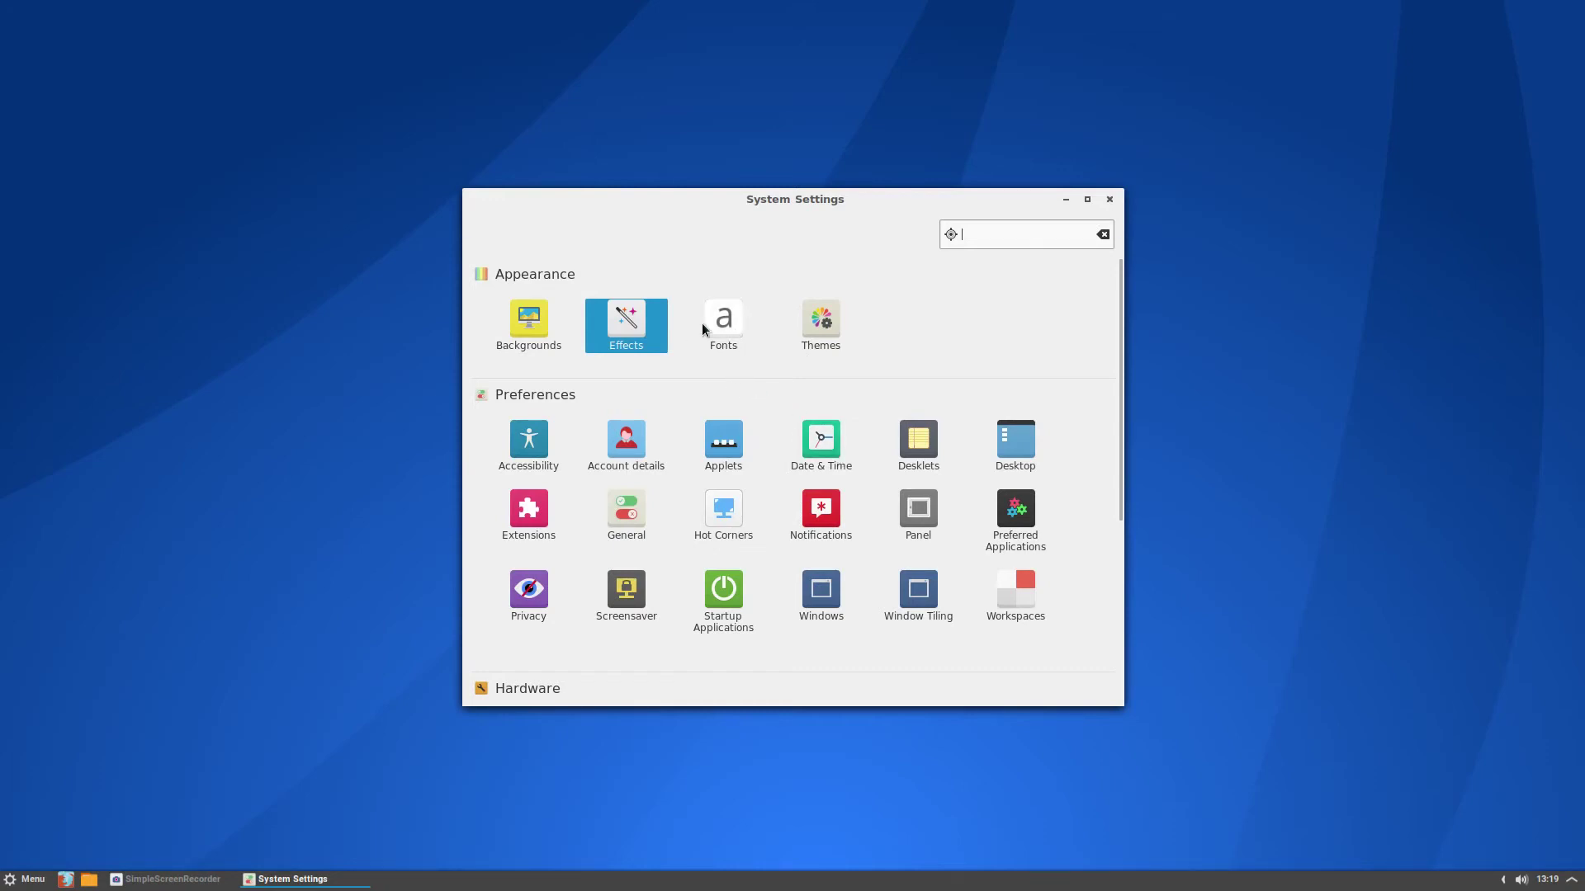
left_click(646, 312)
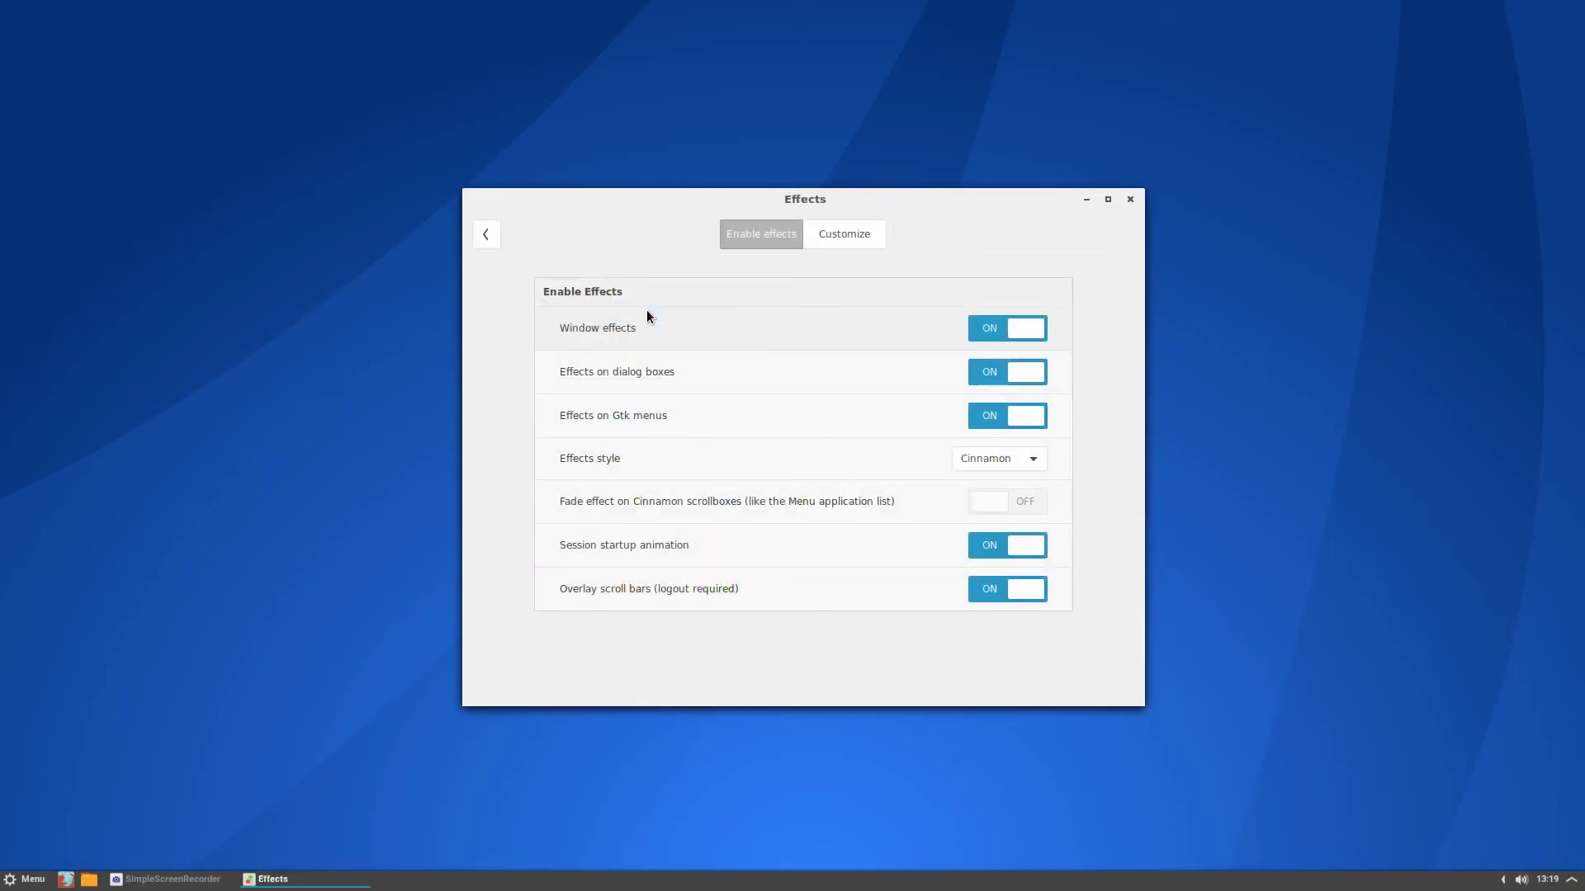
left_click(1005, 462)
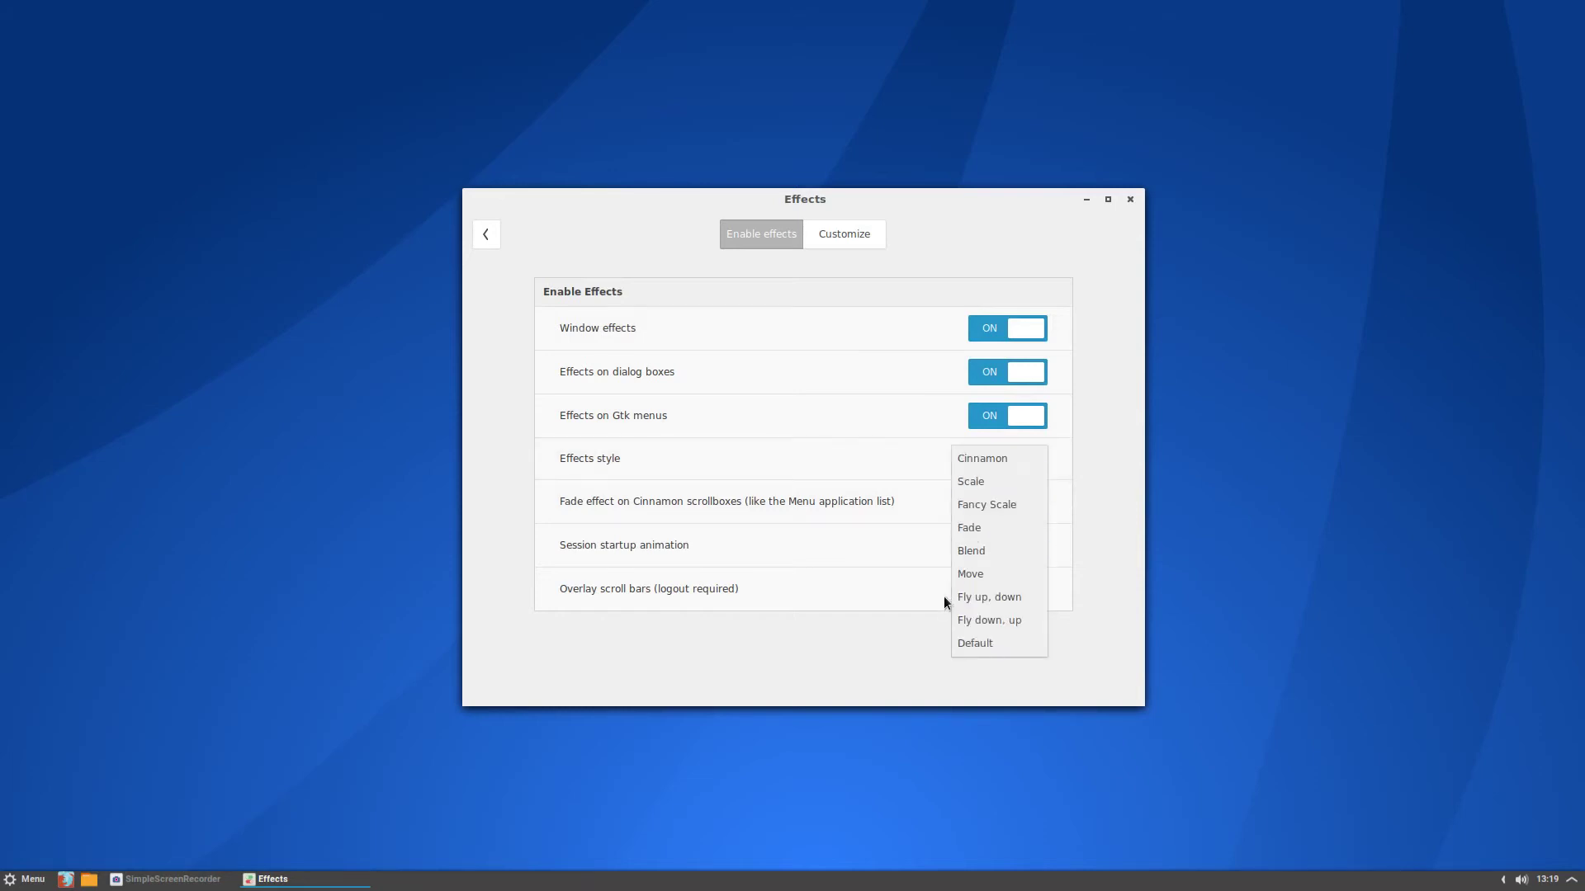
left_click(823, 235)
Step: Switch Customize settings on, then return to the settings overview
left_click(824, 235)
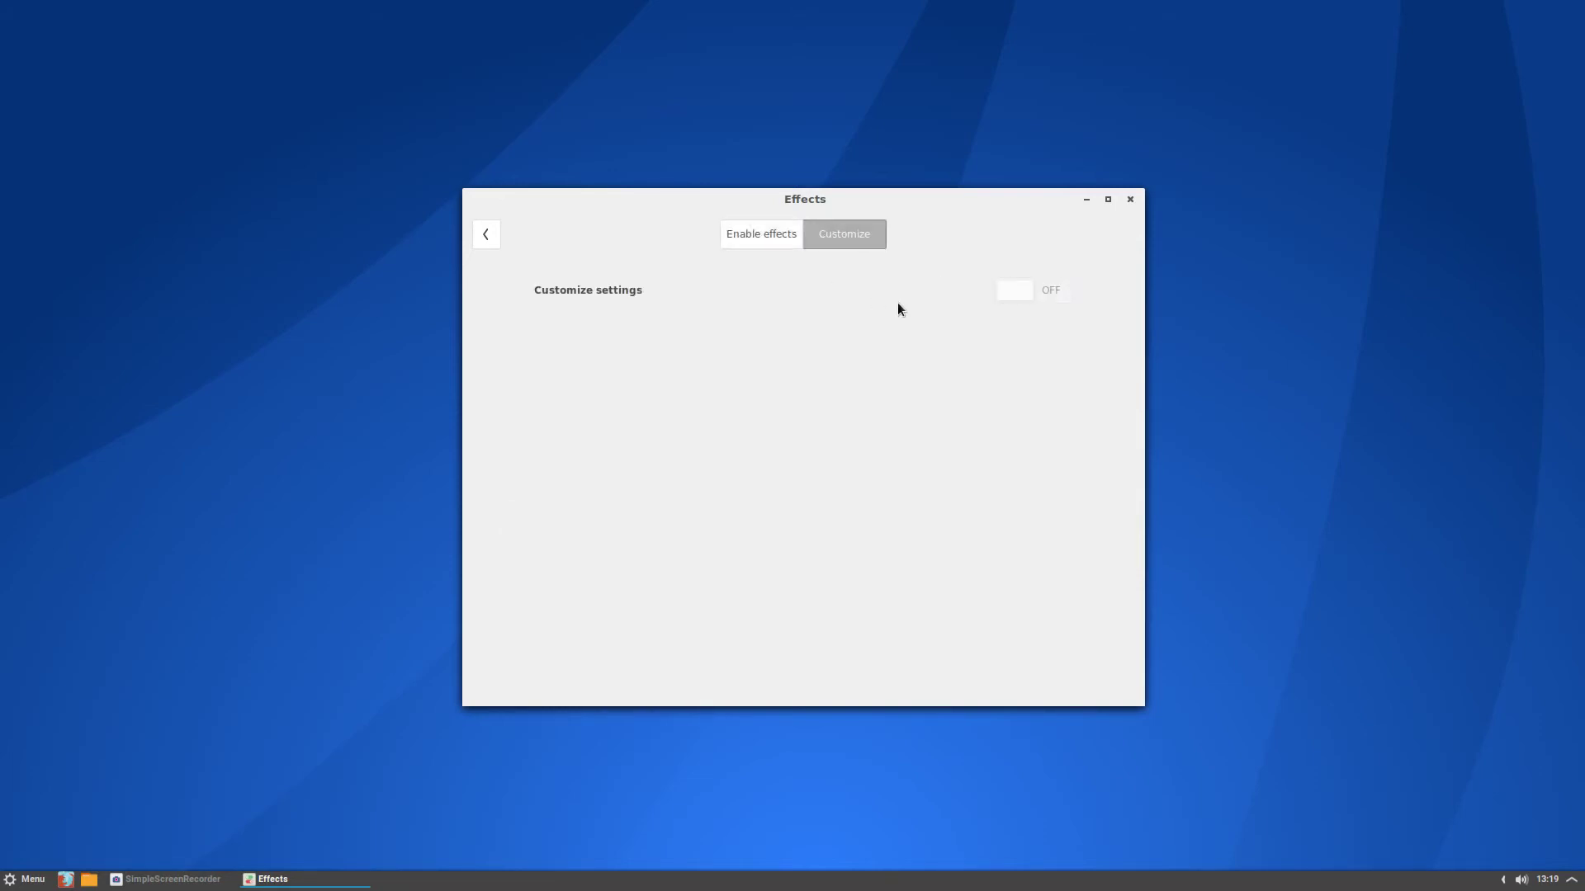
left_click(1060, 290)
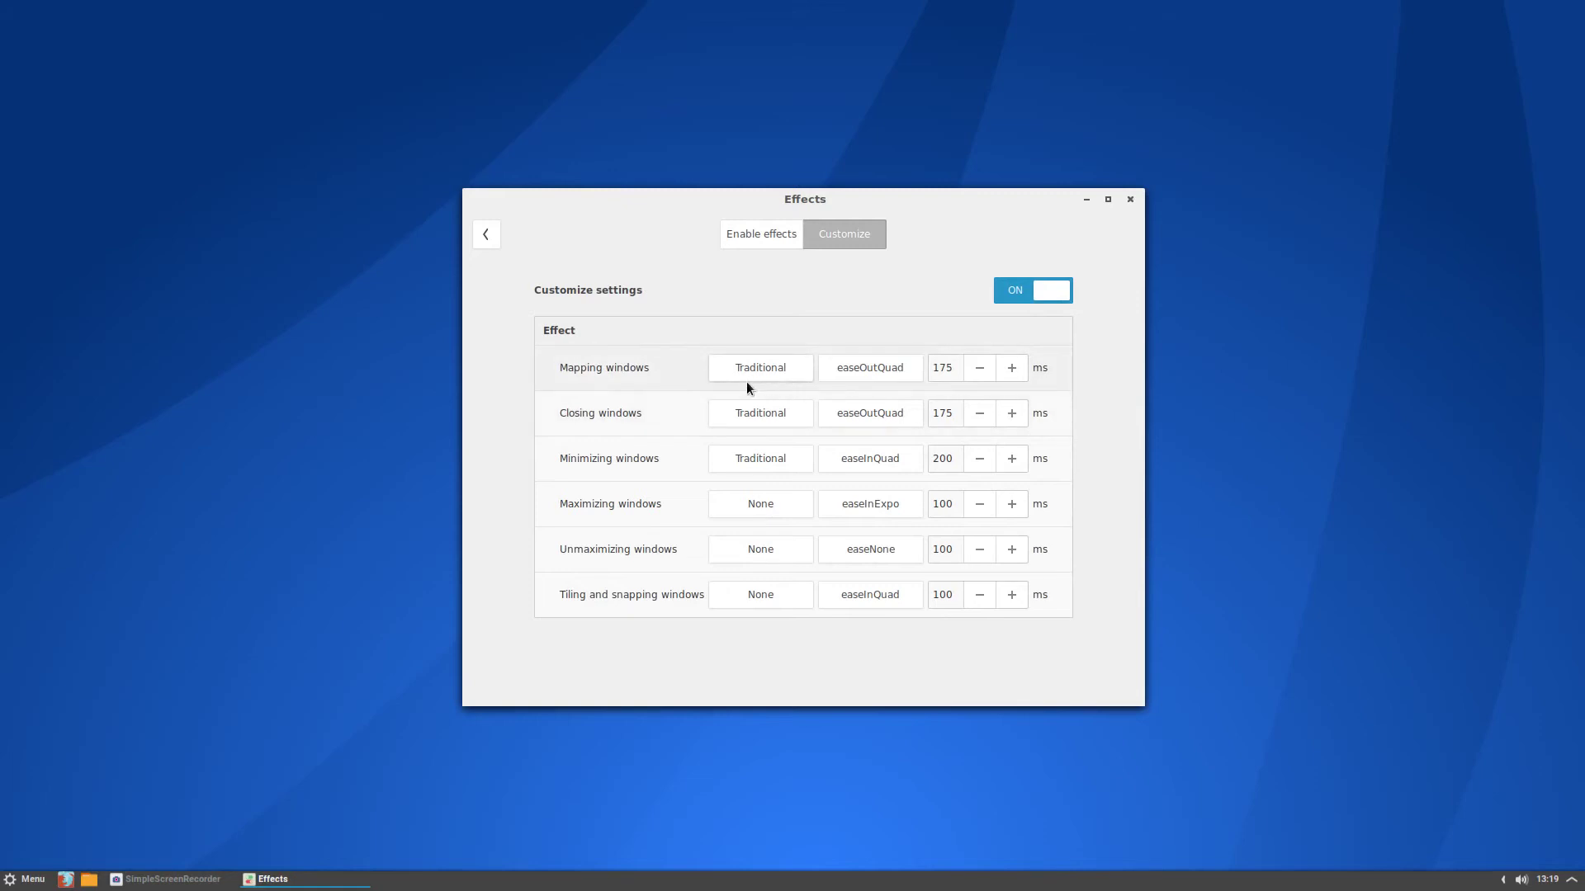
left_click(488, 236)
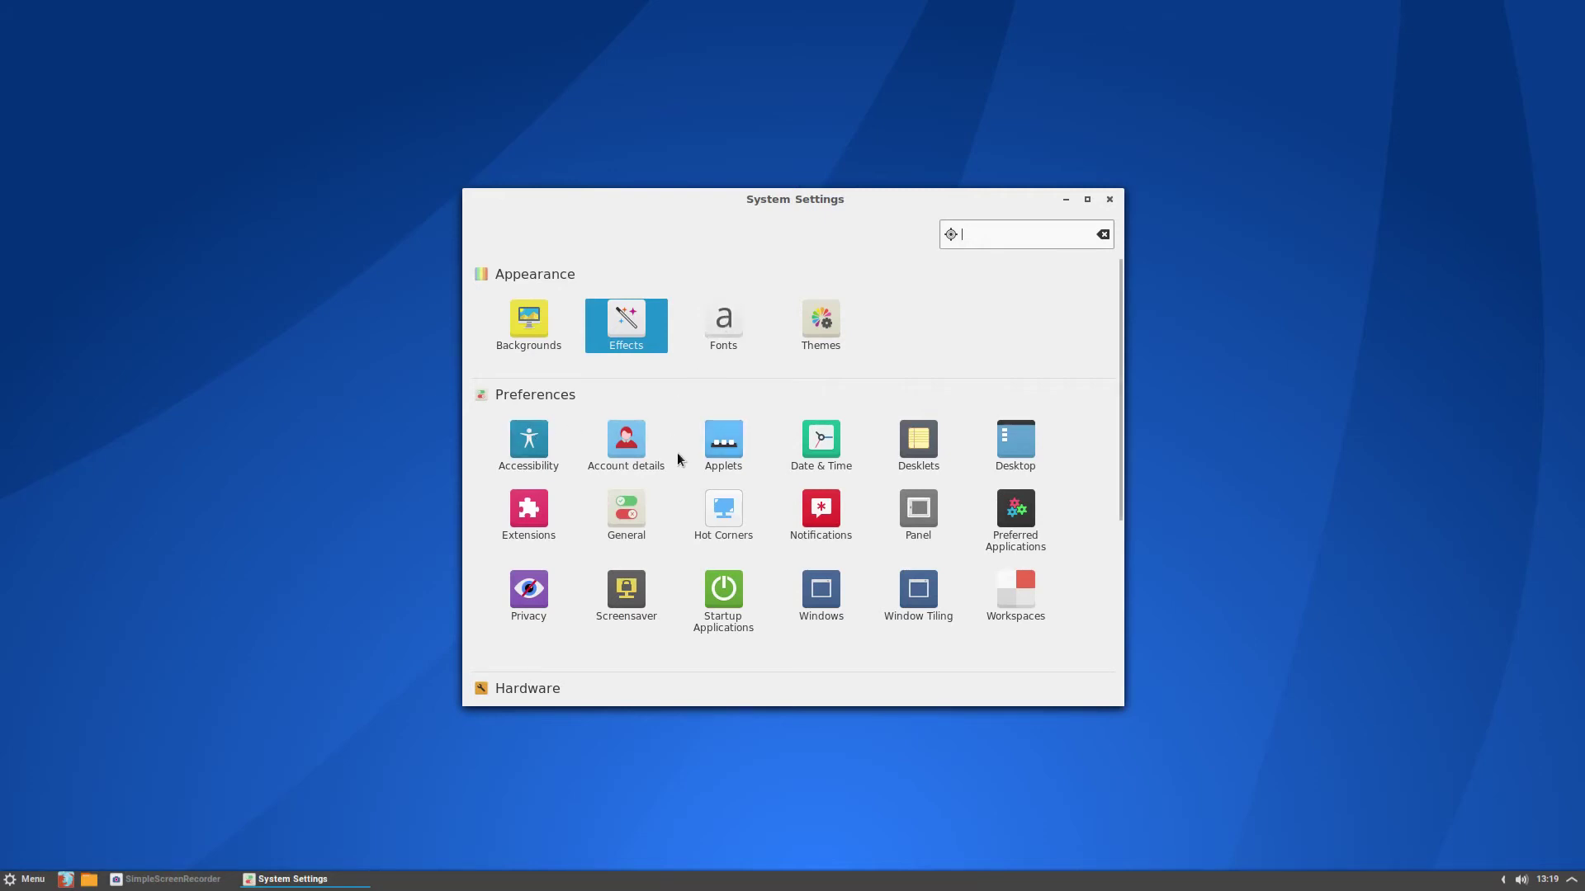
Step: Scroll through the settings categories, then close the System Settings window
scroll(672, 455, "down", 2)
scroll(668, 458, "down", 6)
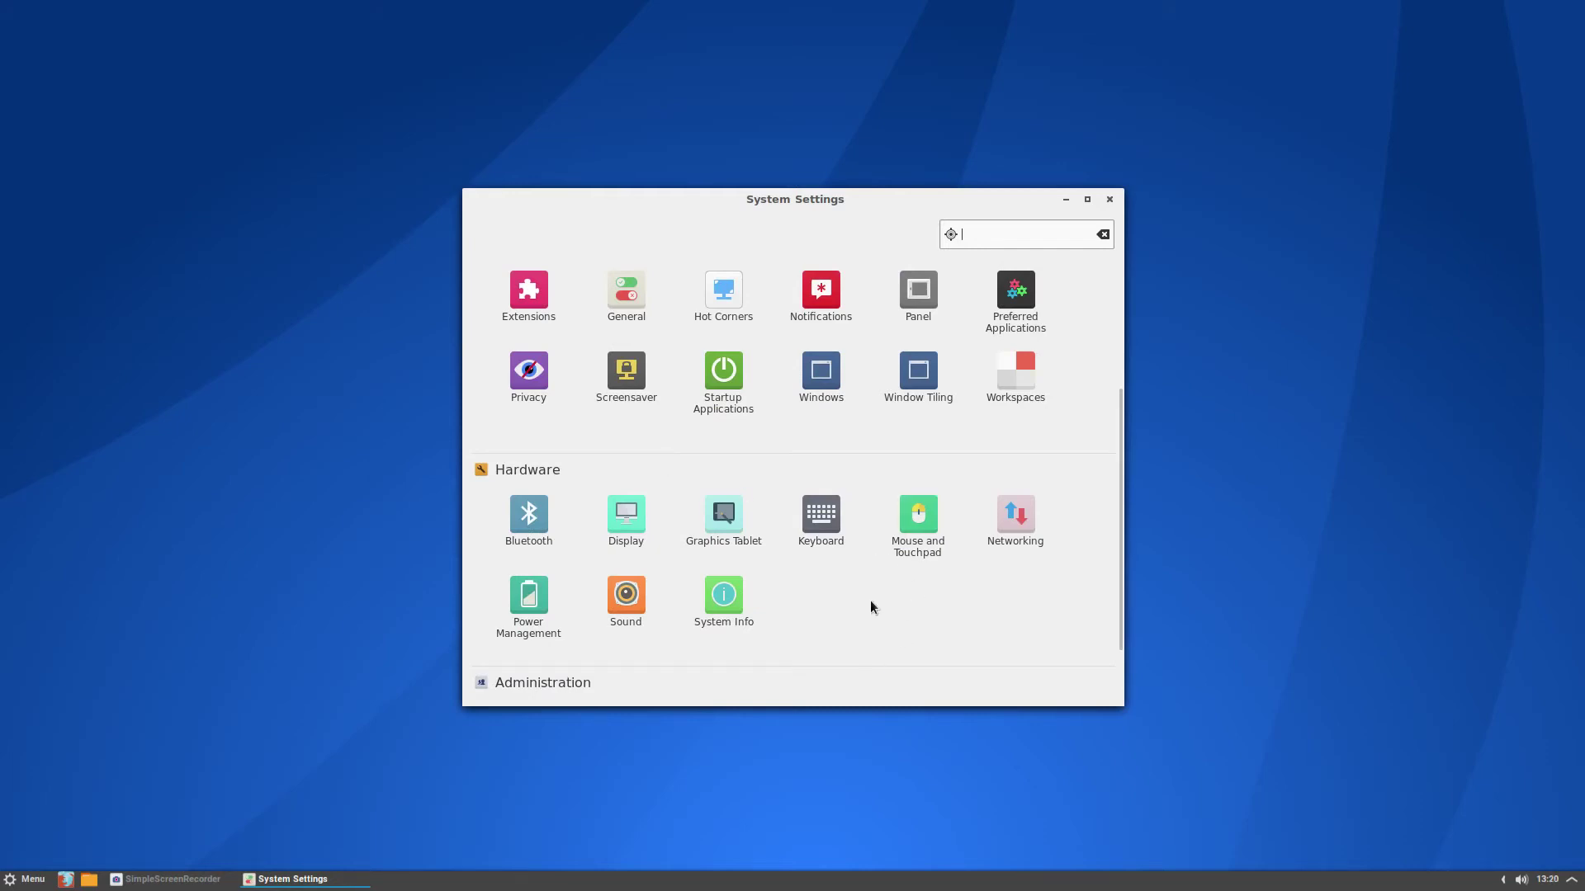
scroll(845, 619, "up", 4)
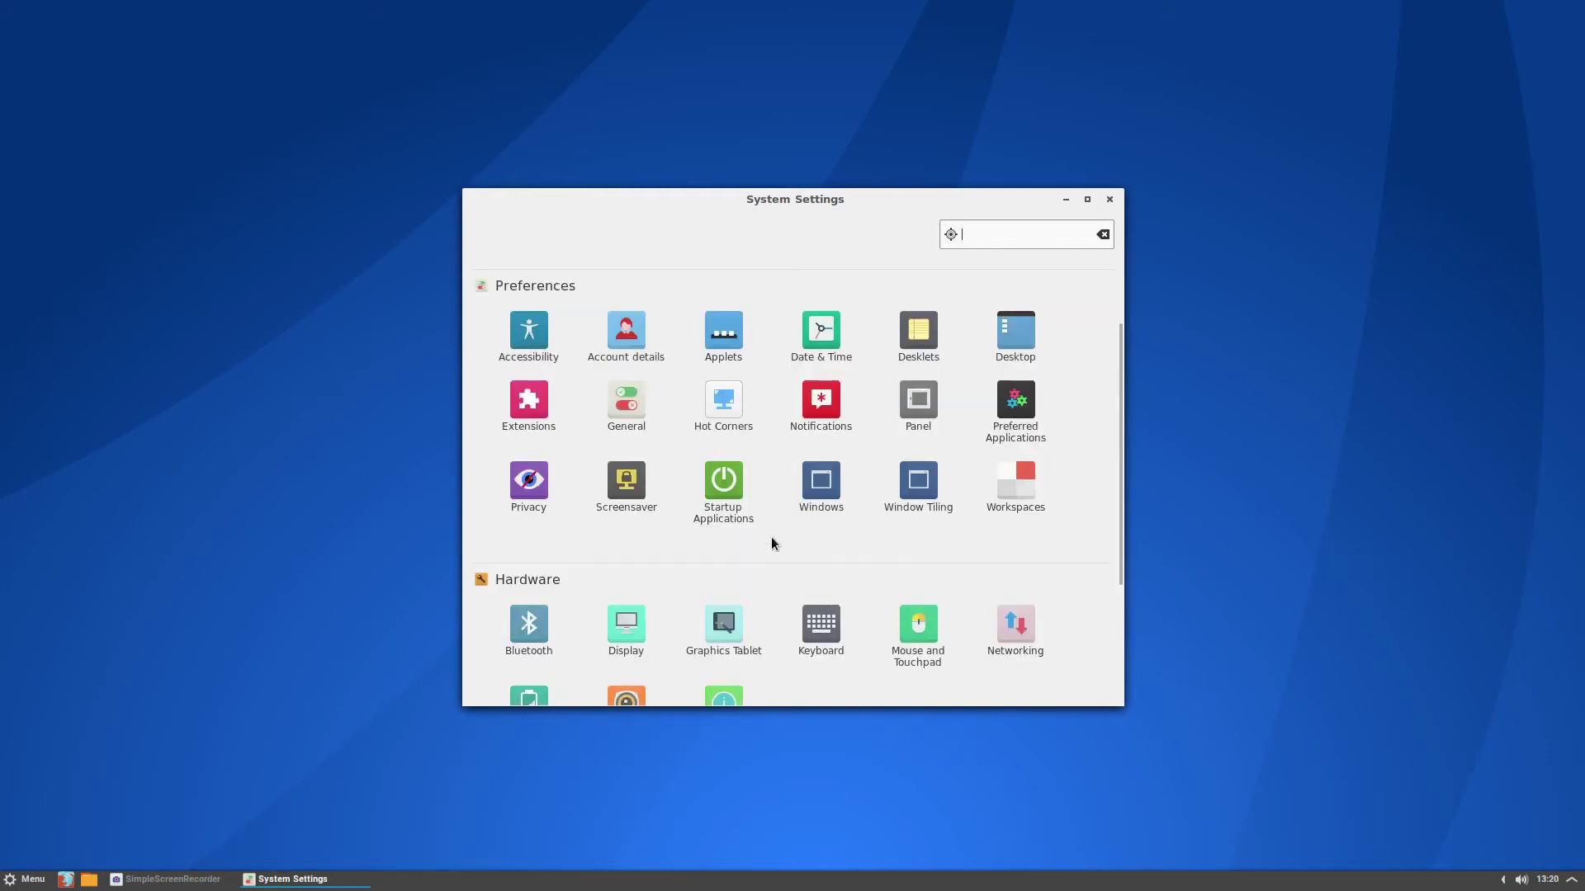
scroll(825, 548, "up", 4)
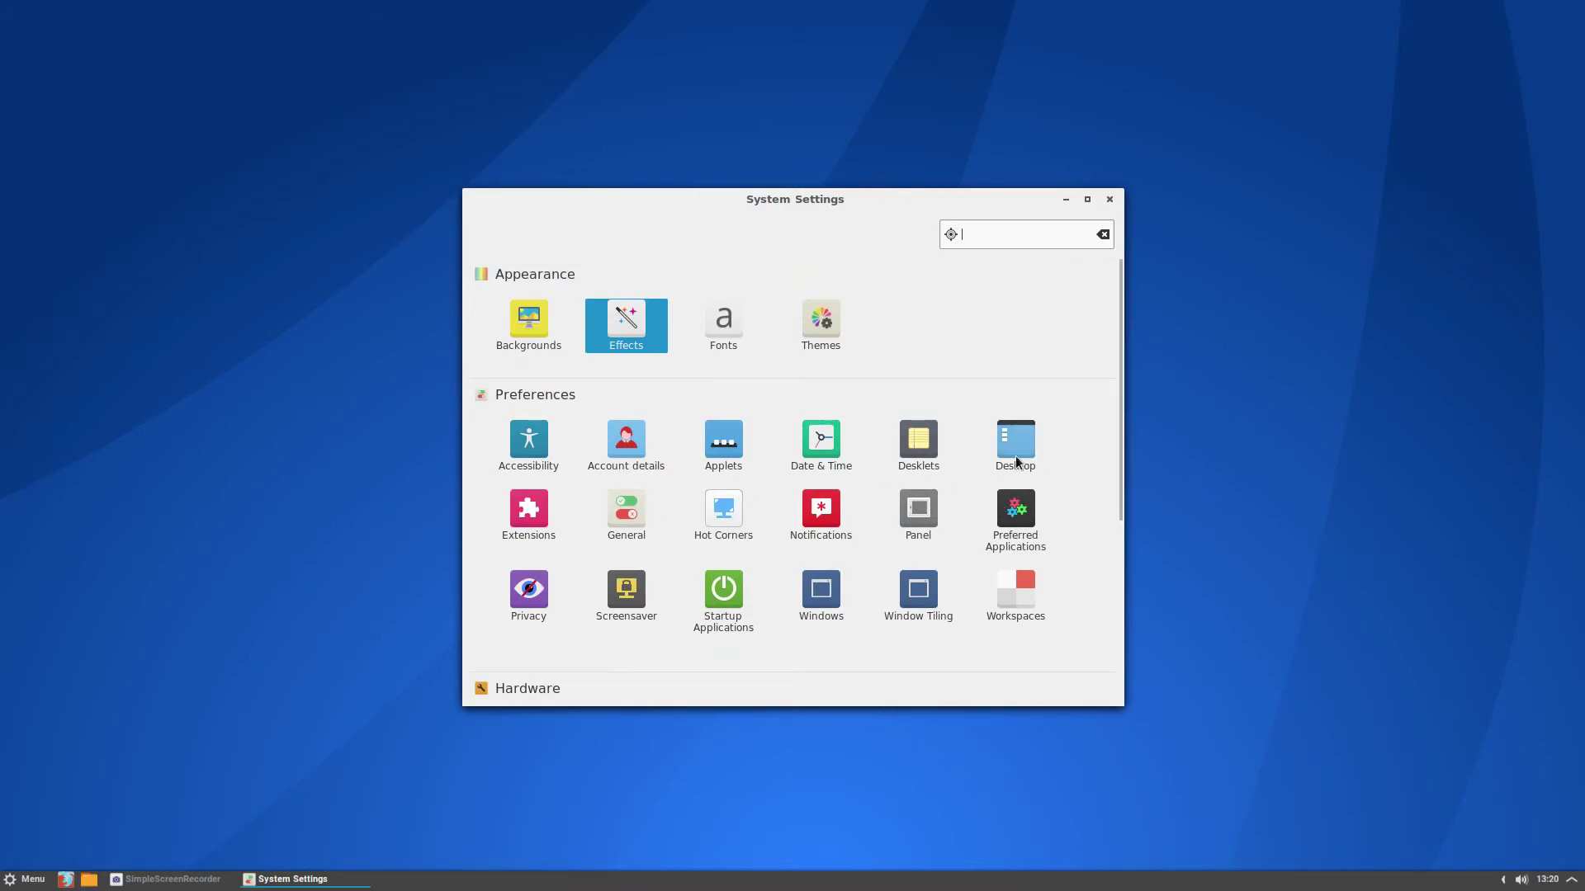
scroll(804, 459, "down", 8)
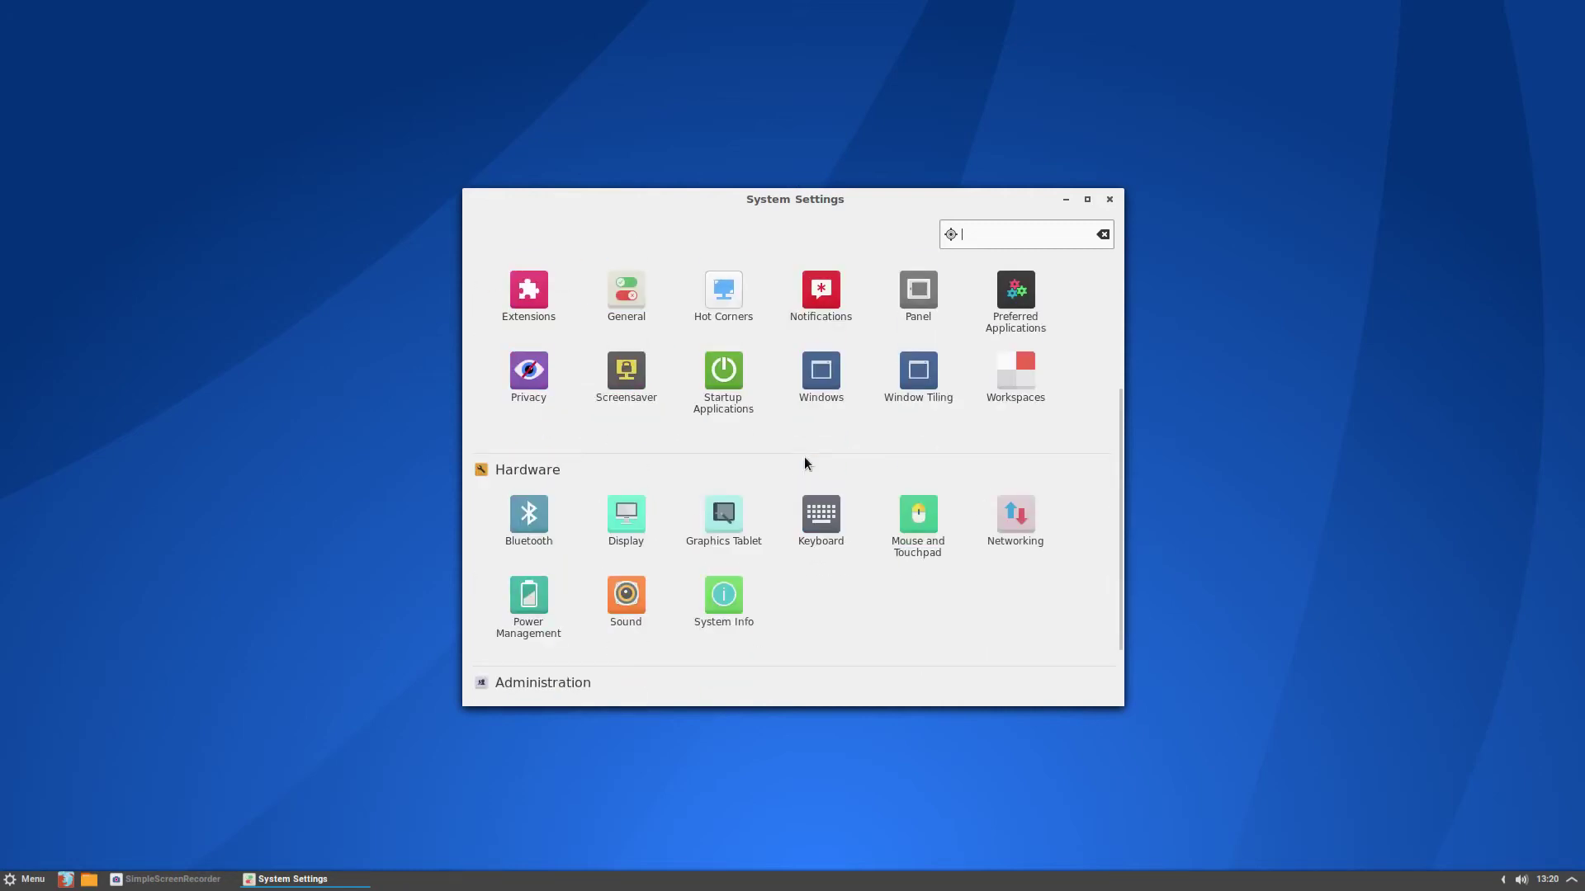
scroll(804, 461, "up", 8)
scroll(804, 460, "down", 11)
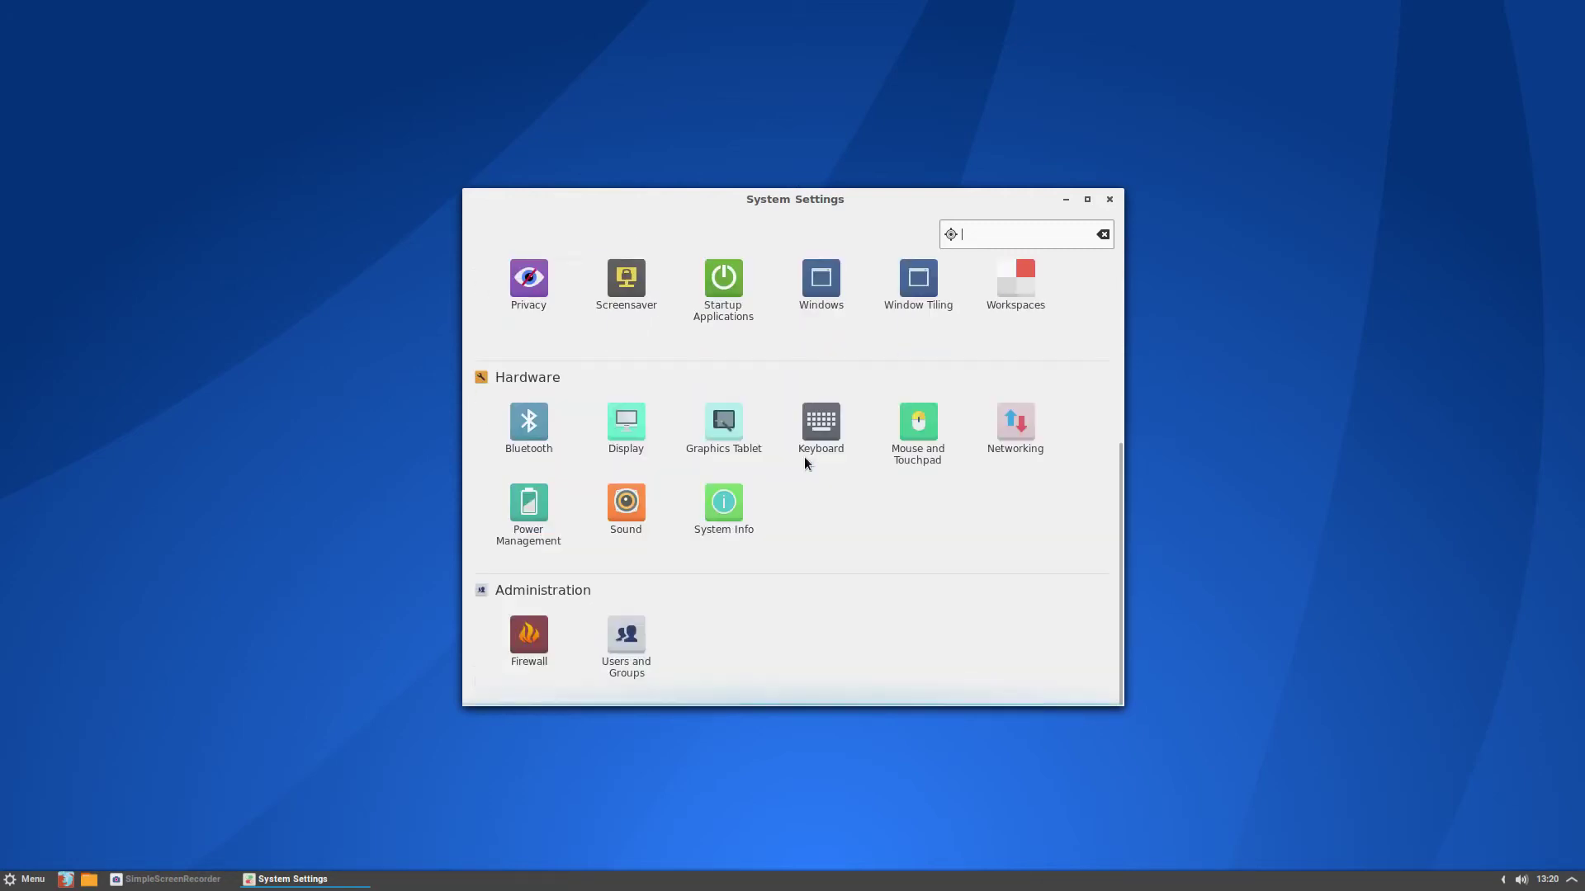
scroll(804, 457, "up", 2)
left_click(1110, 200)
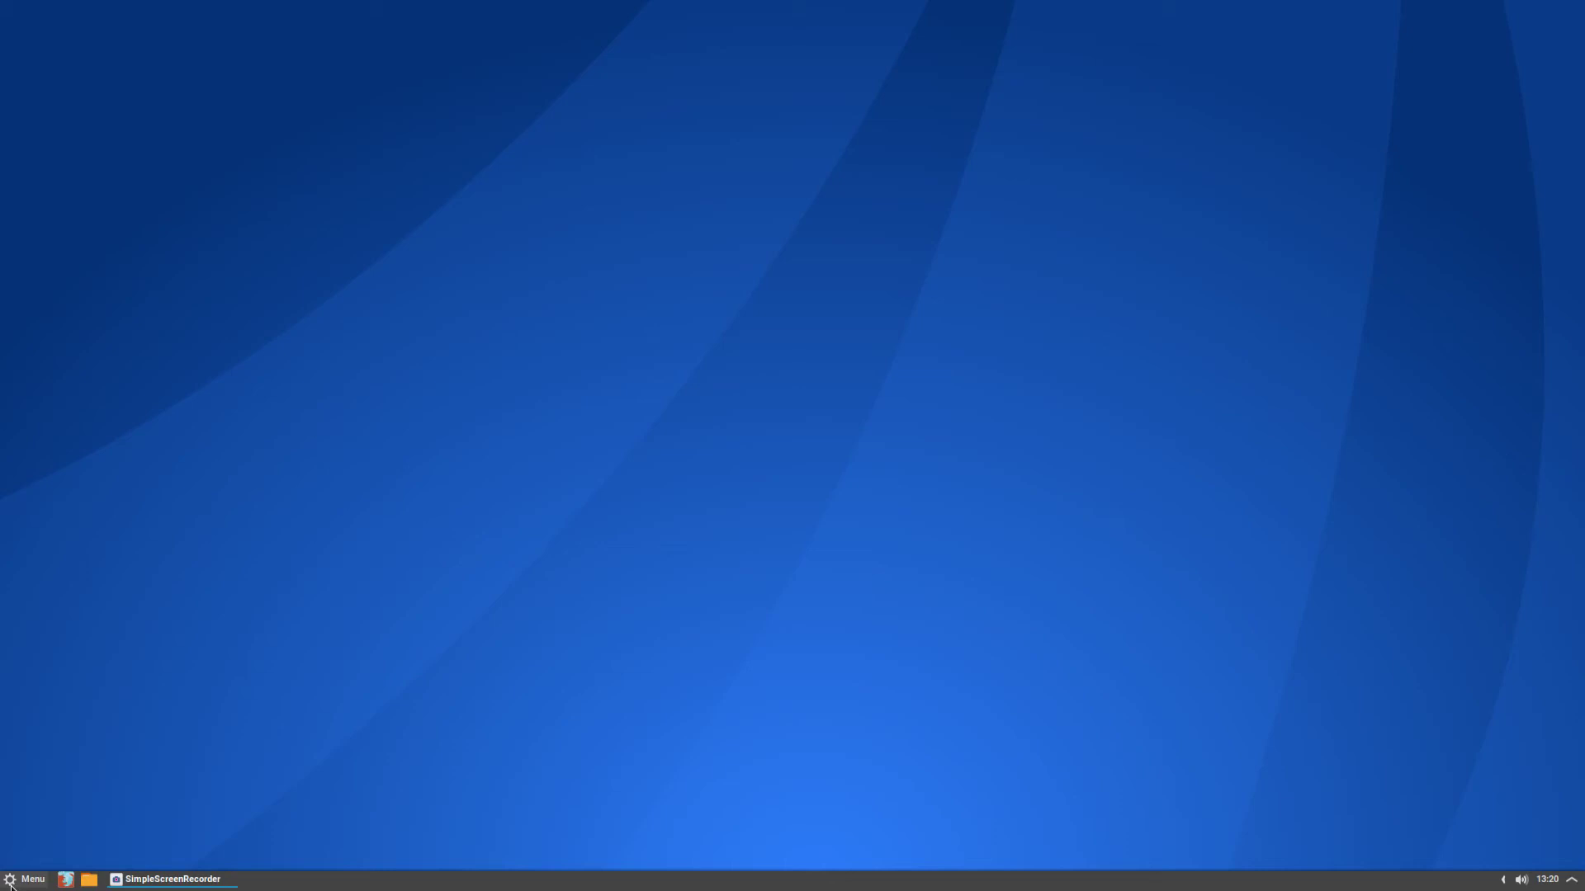
Step: Open Update Manager from the tray's update icon, showing the python-simplejson 3.10.0-1 update
left_click(1505, 882)
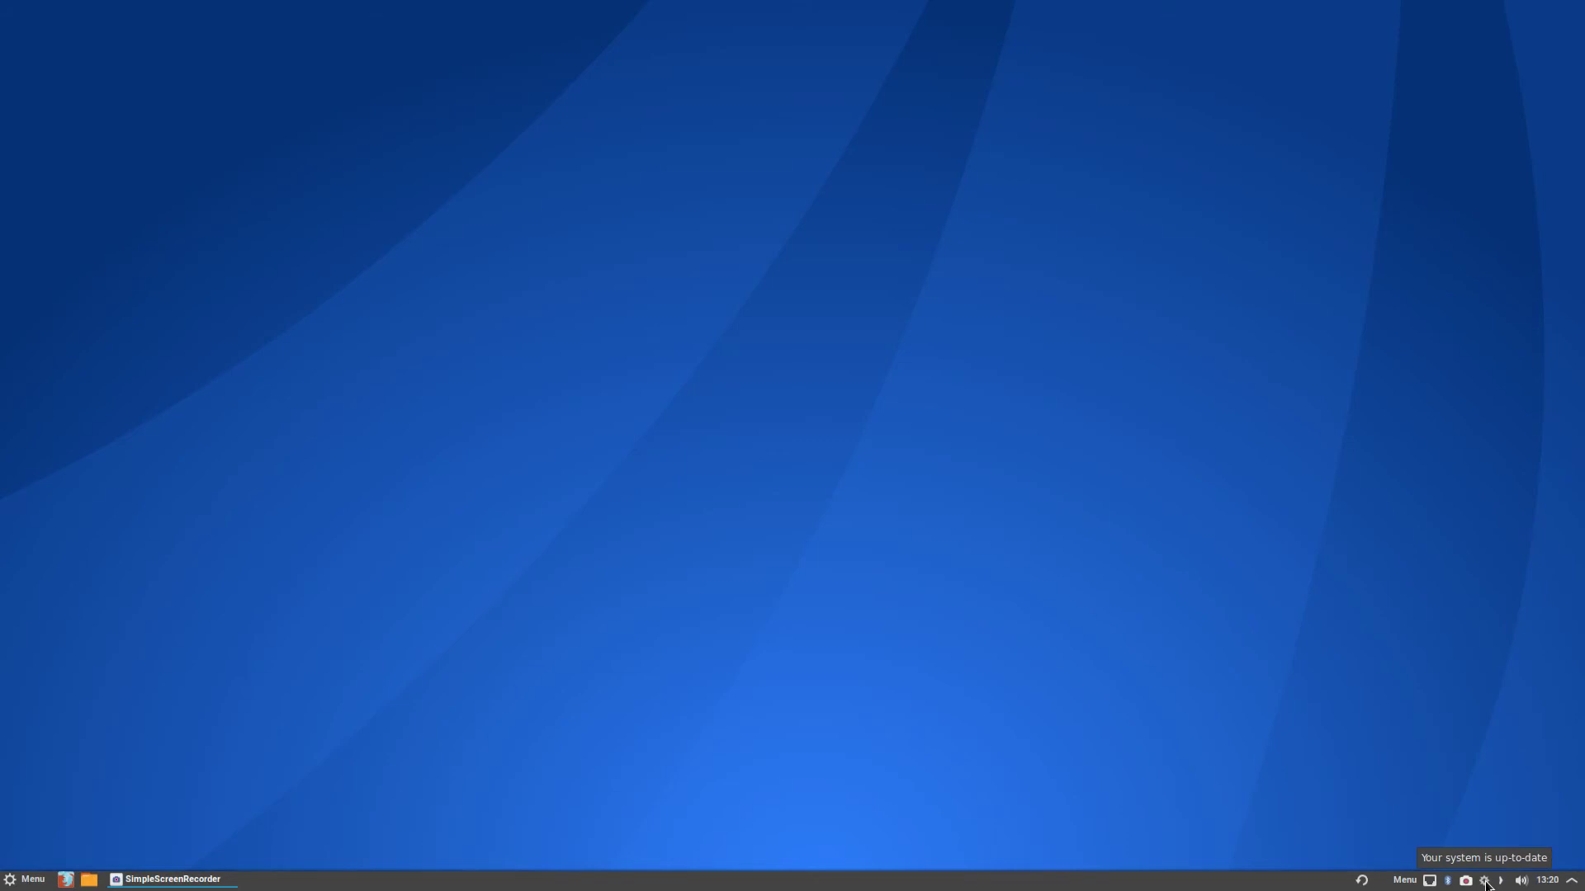
right_click(1486, 882)
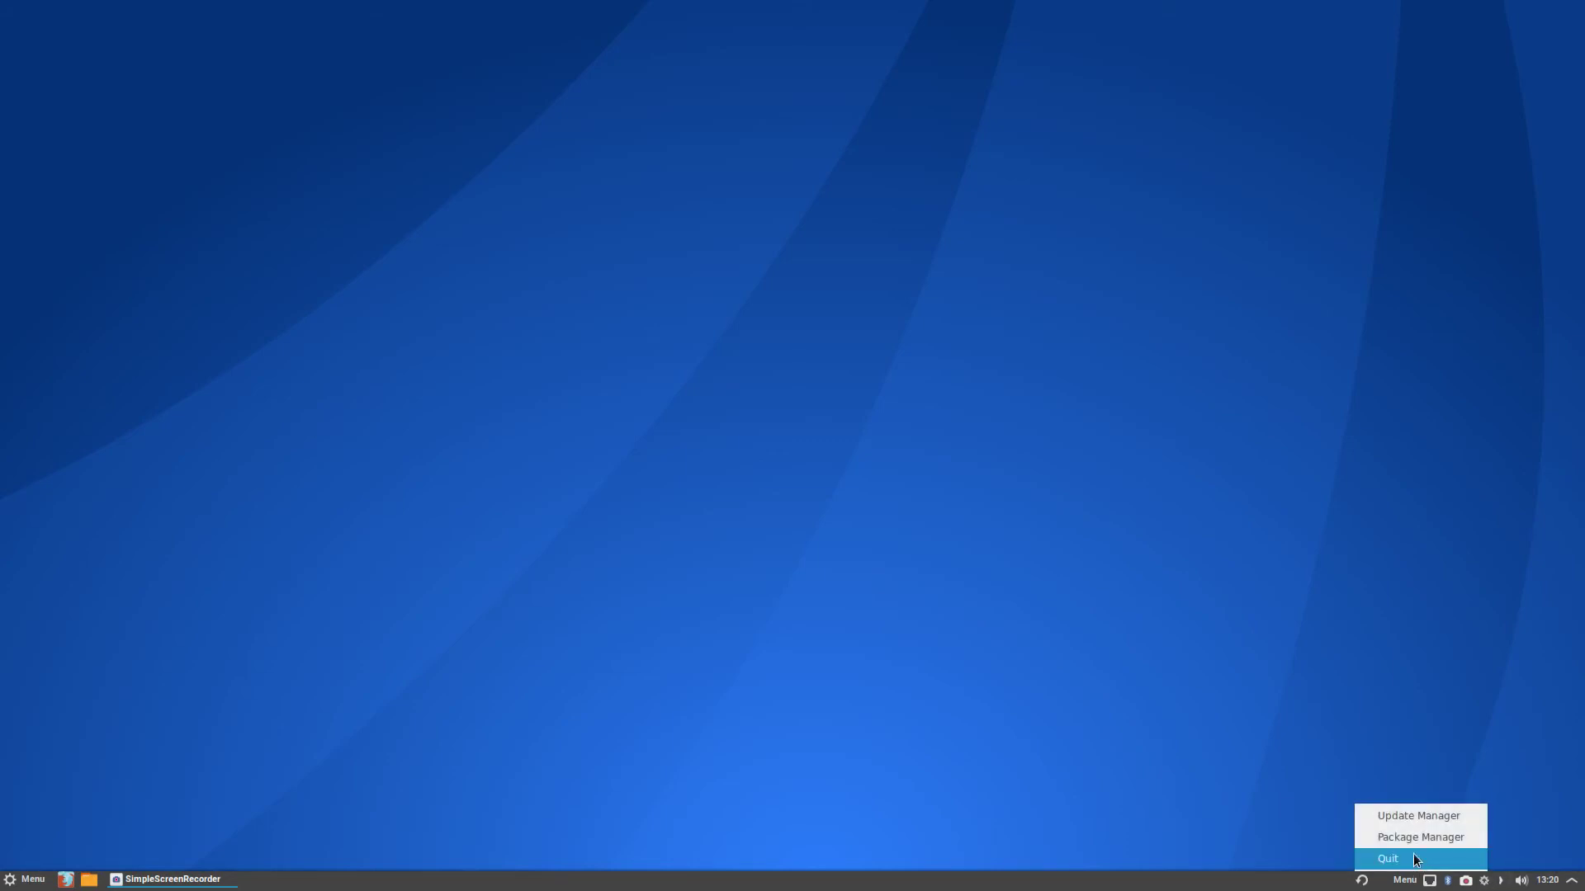
left_click(1411, 816)
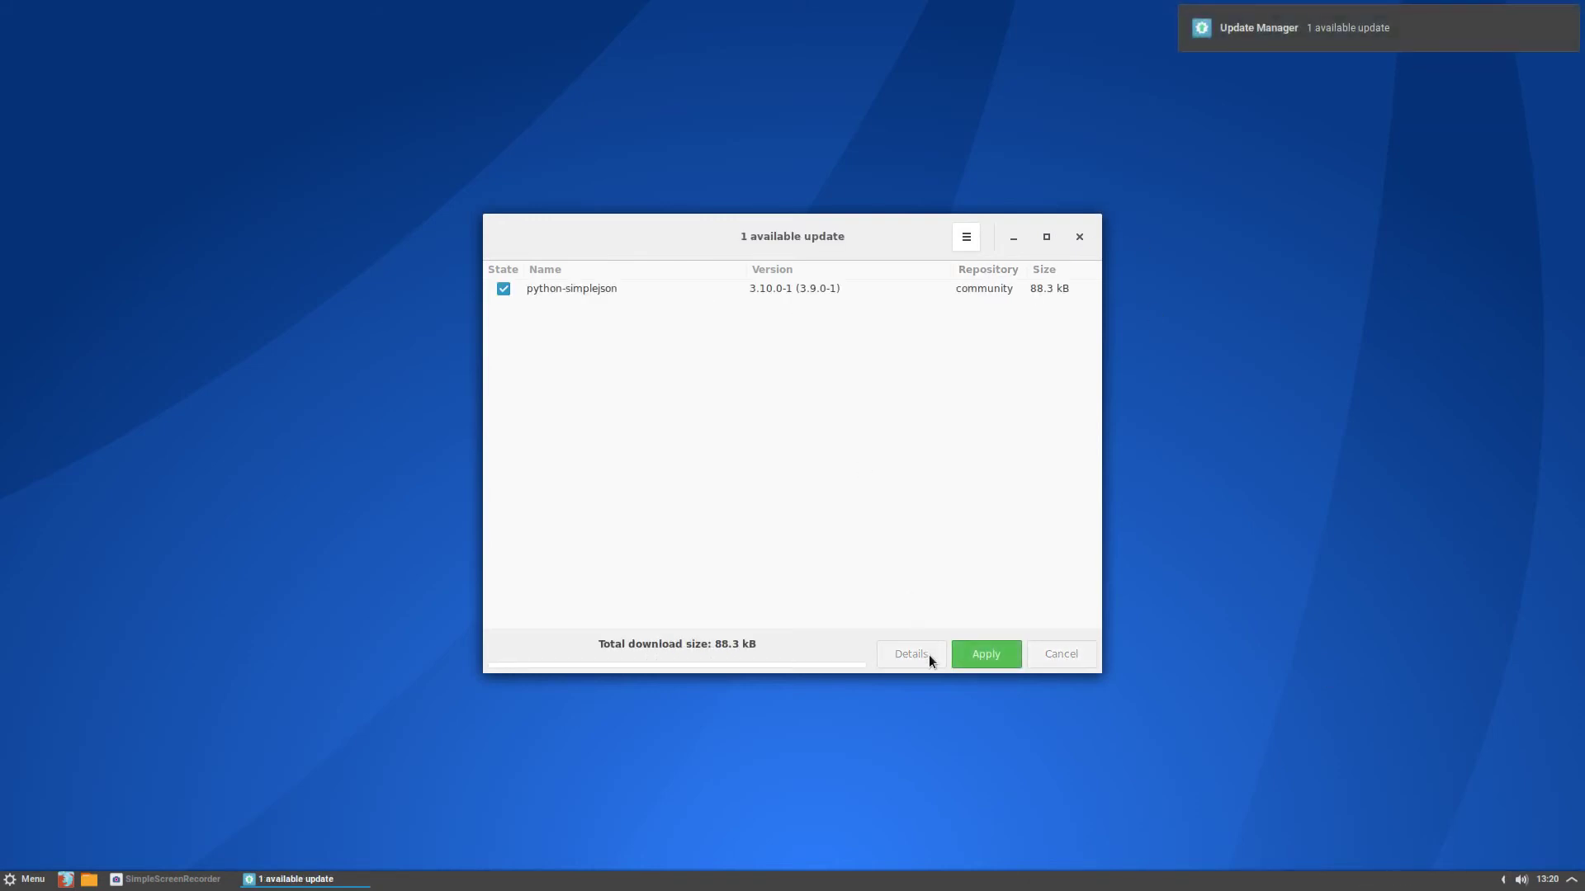
Step: Apply the python-simplejson update after authenticating with the account password, then close the updater
left_click(983, 656)
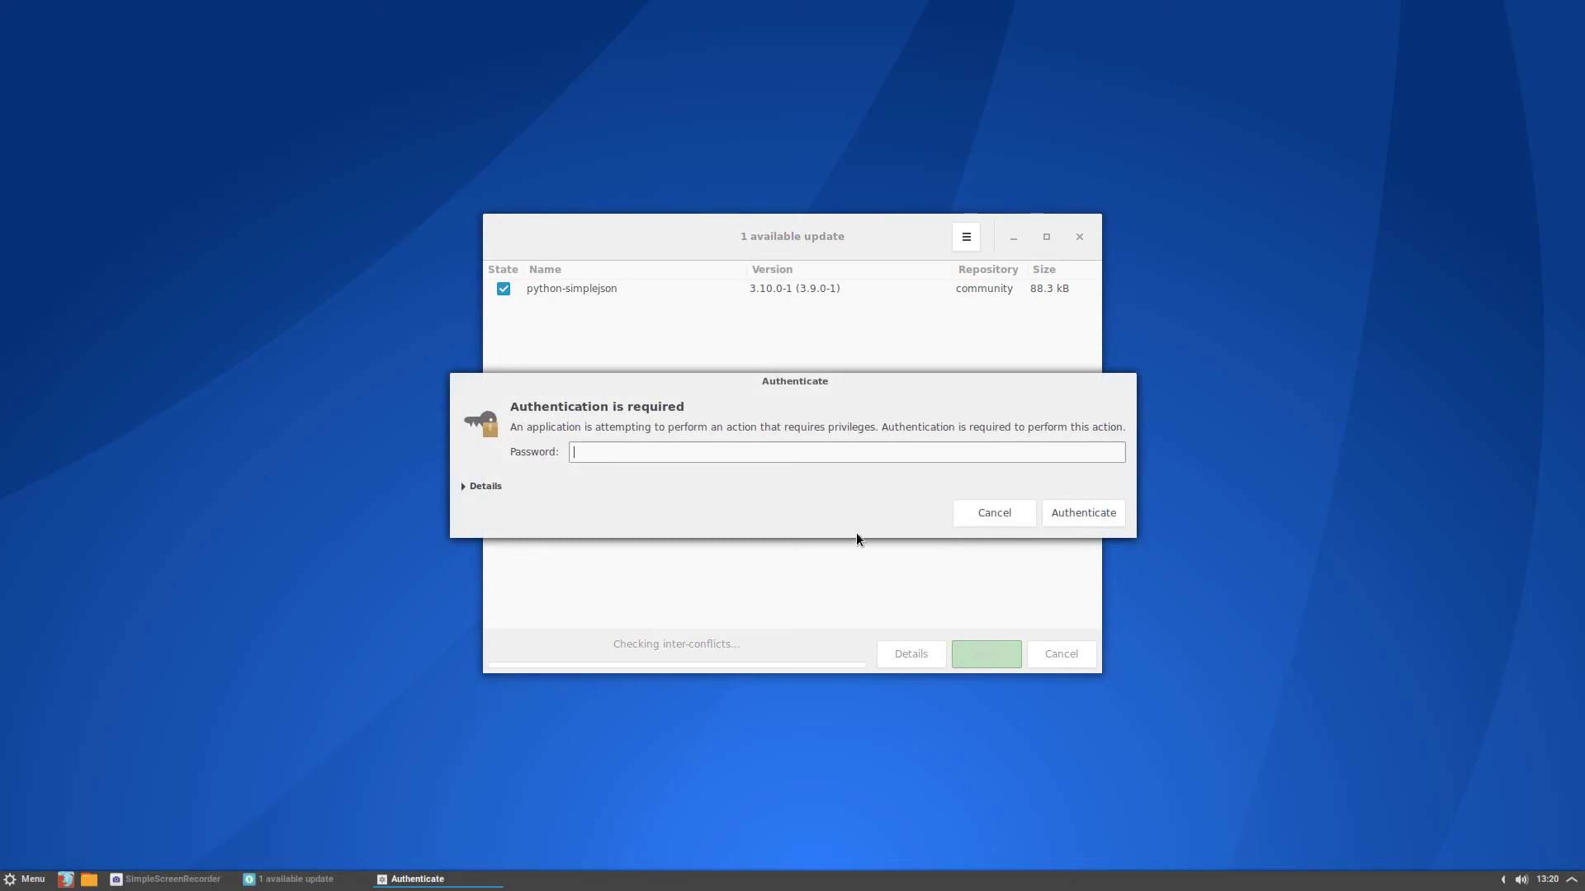
type("*****")
key("Return")
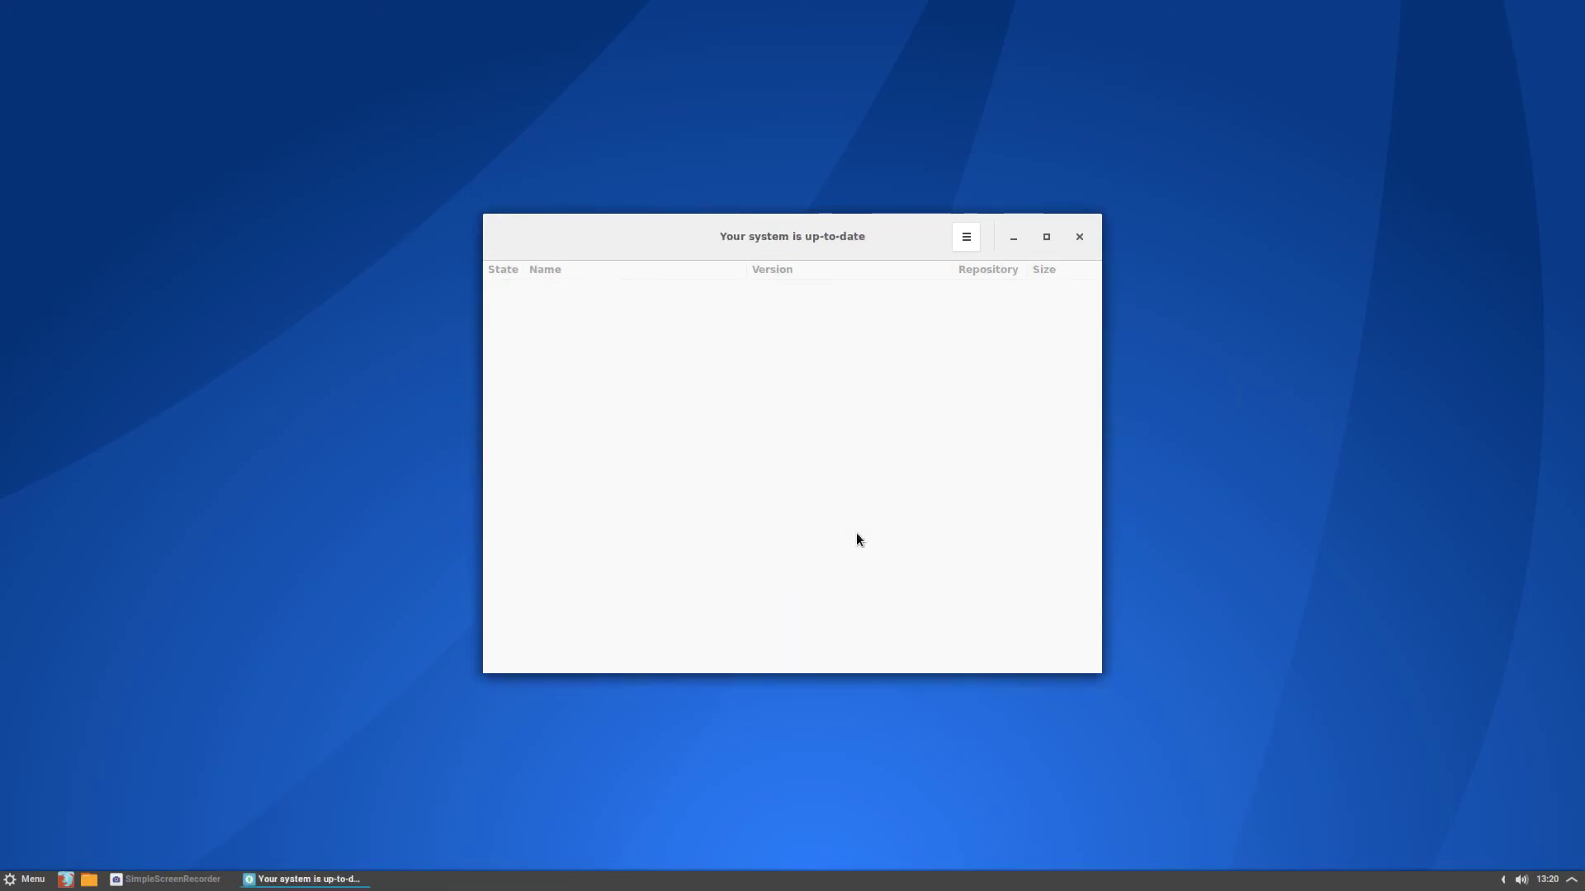
left_click(1077, 238)
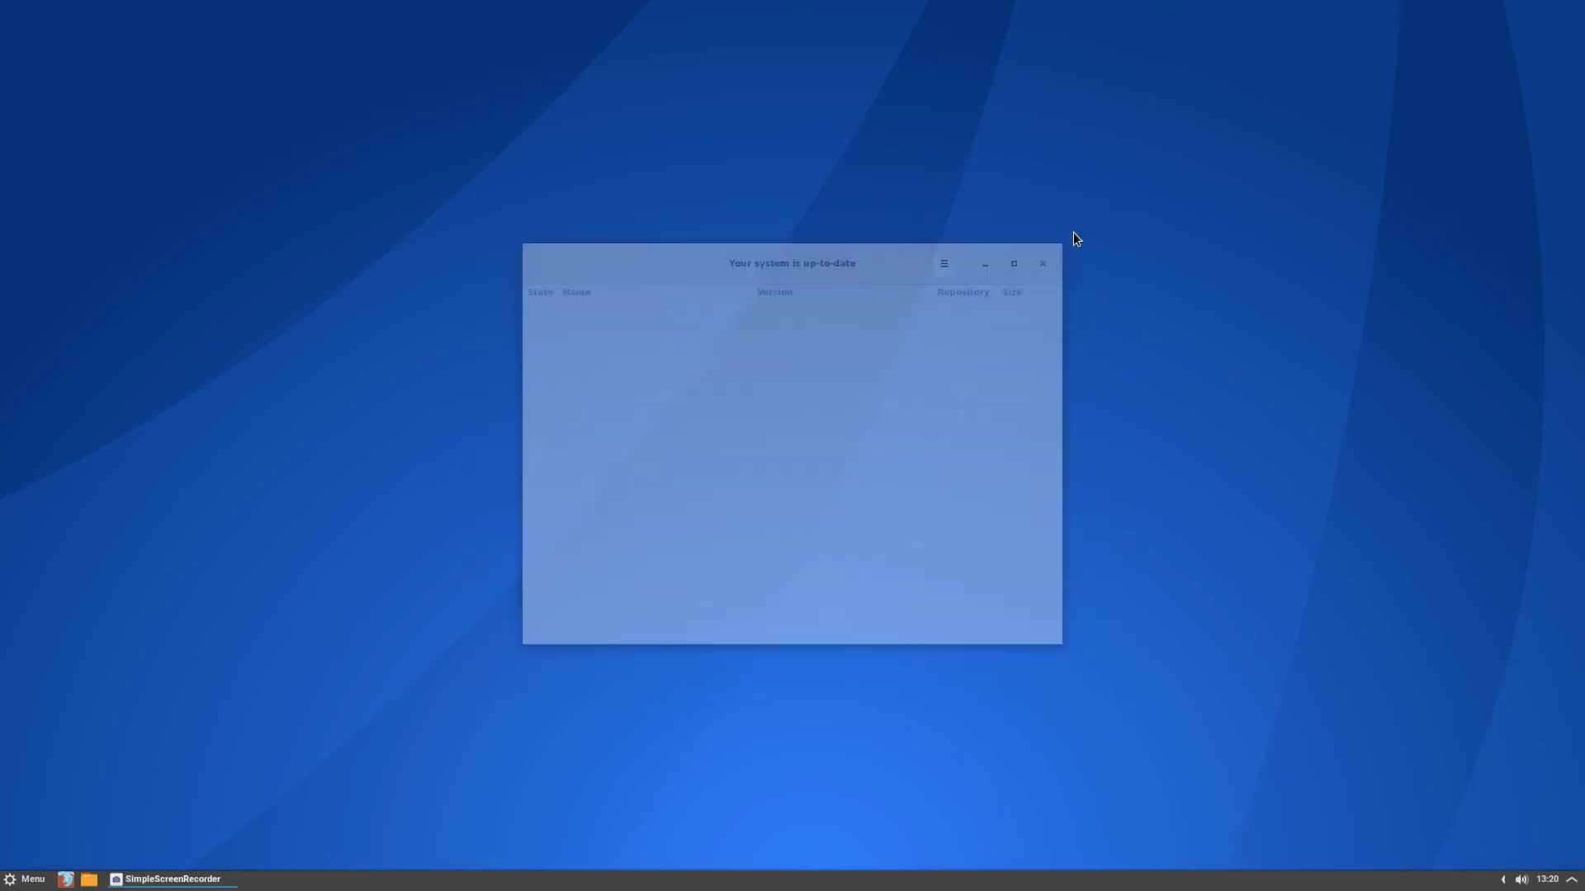
Step: Launch Pamac Package Manager from the update icon in the expanded system tray
left_click(1503, 880)
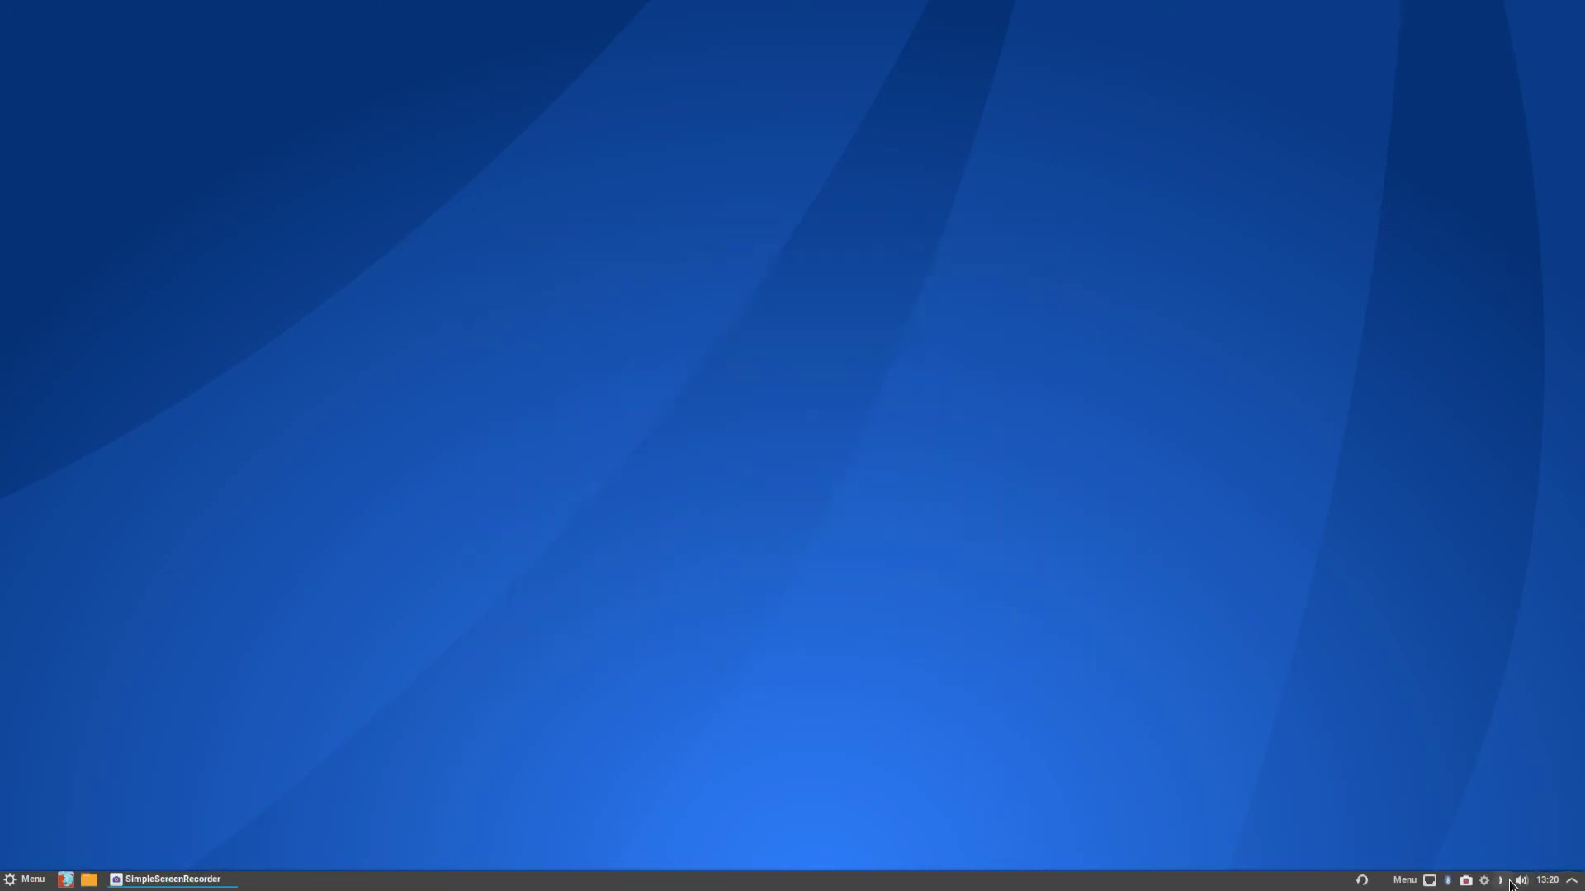
left_click(1503, 880)
left_click(1503, 880)
right_click(1484, 880)
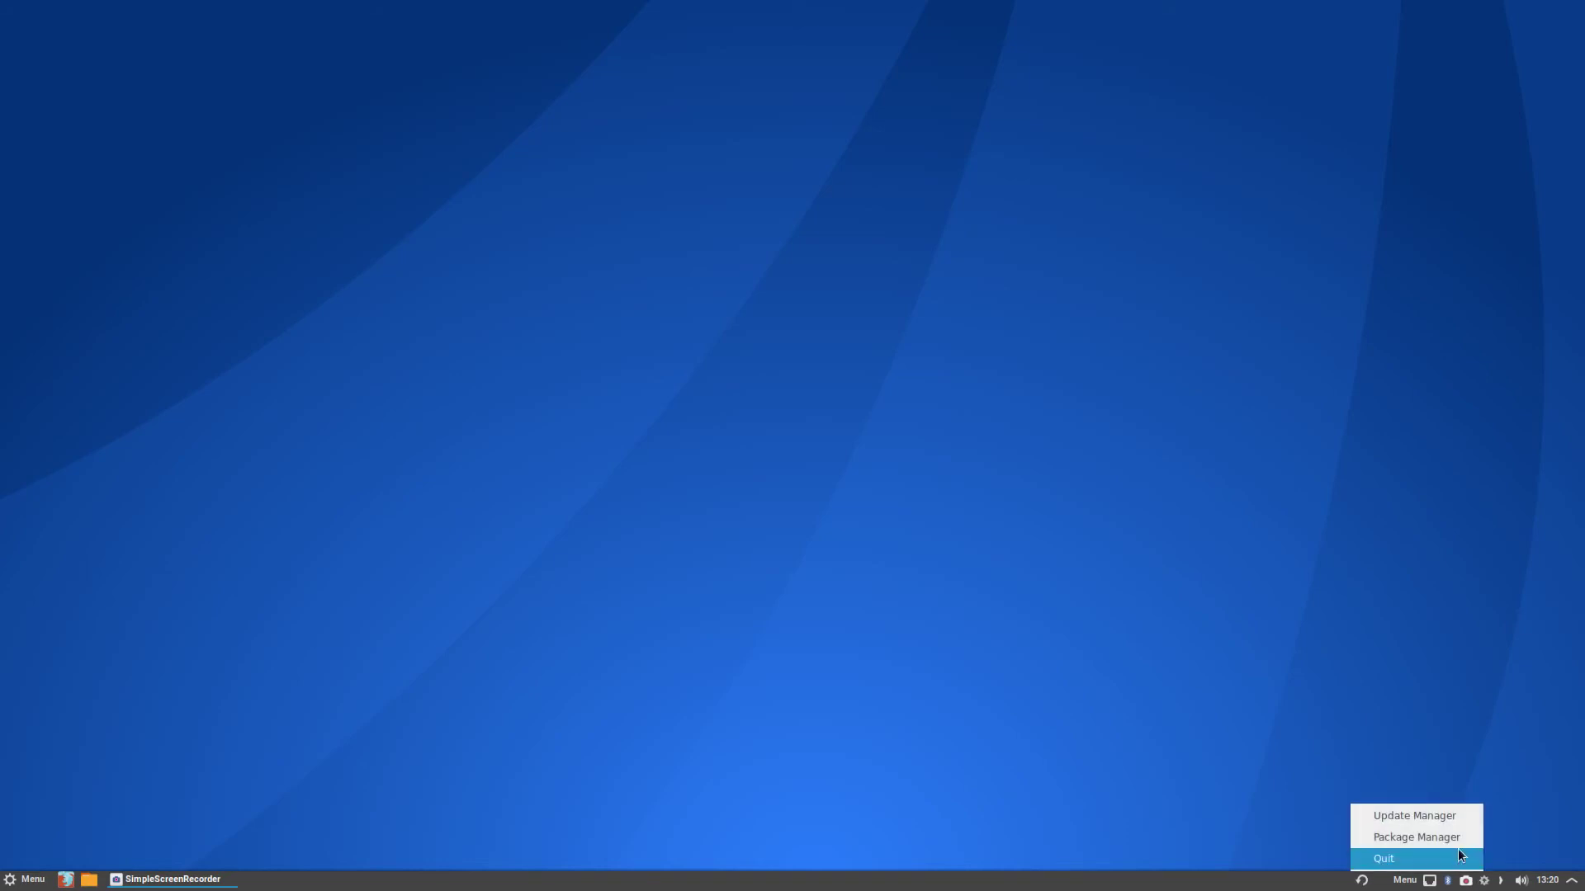
left_click(1447, 840)
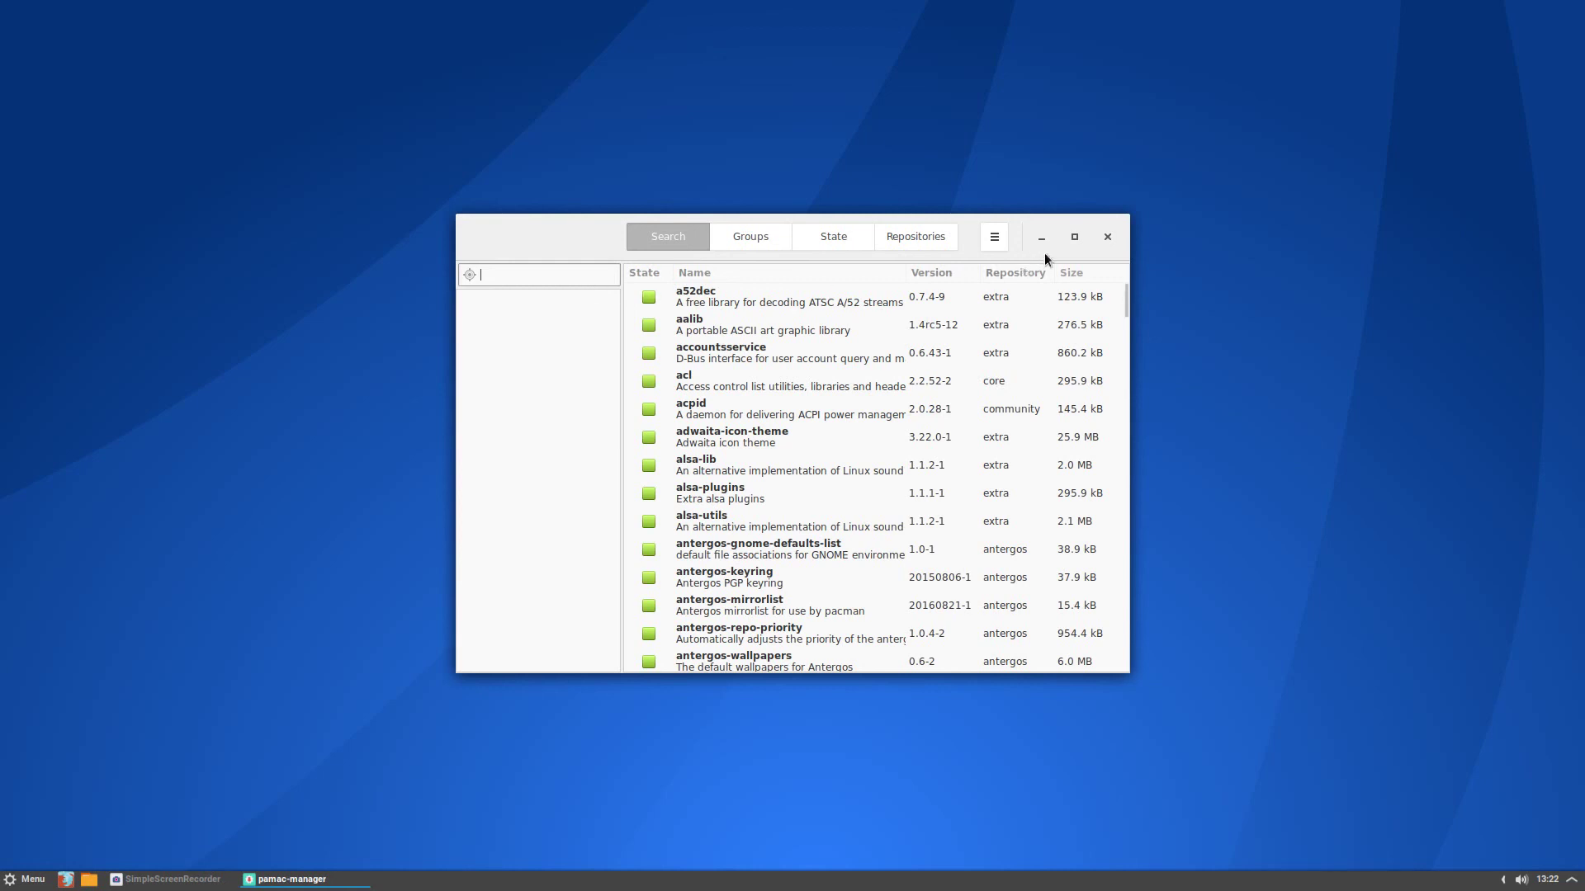
Step: Close Package Manager, then open the application menu to Preferences and dismiss it
left_click(1106, 237)
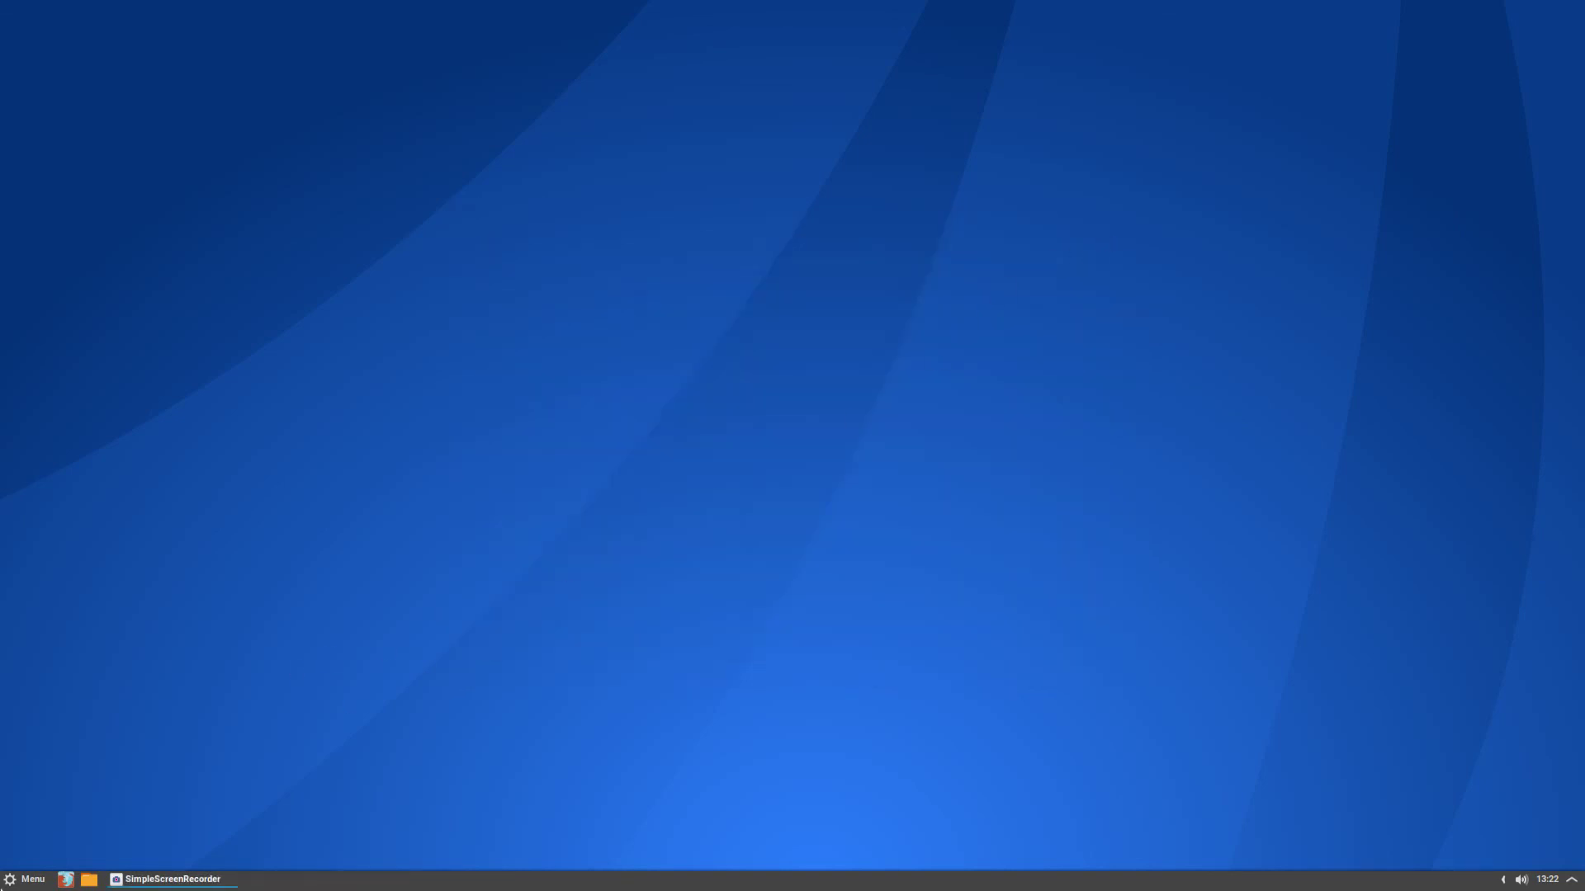
left_click(26, 879)
mouse_move(170, 743)
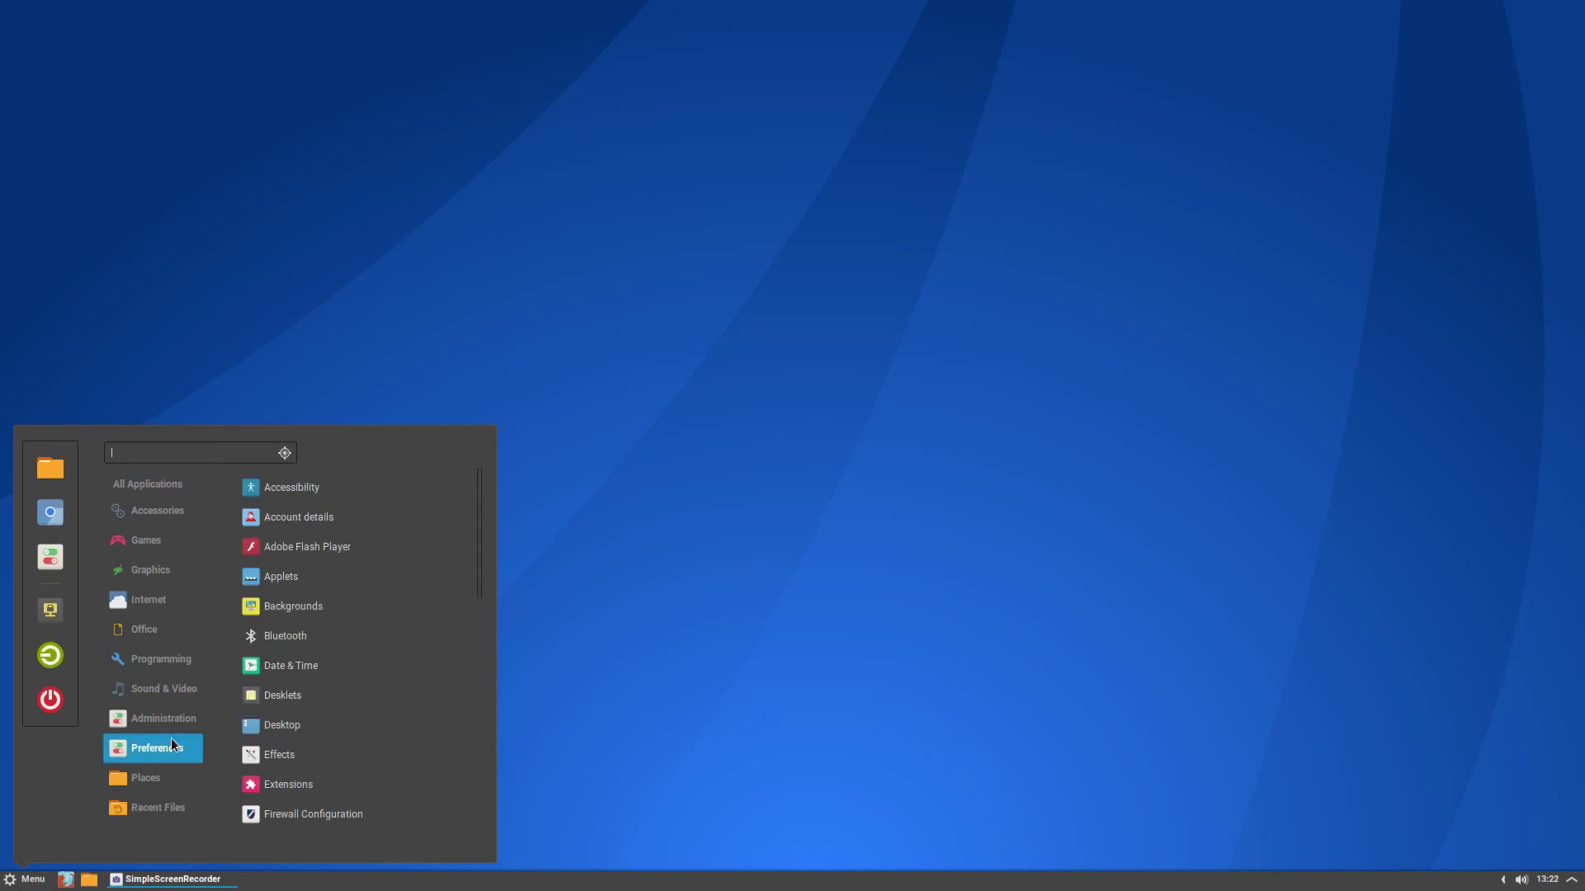
left_click(874, 577)
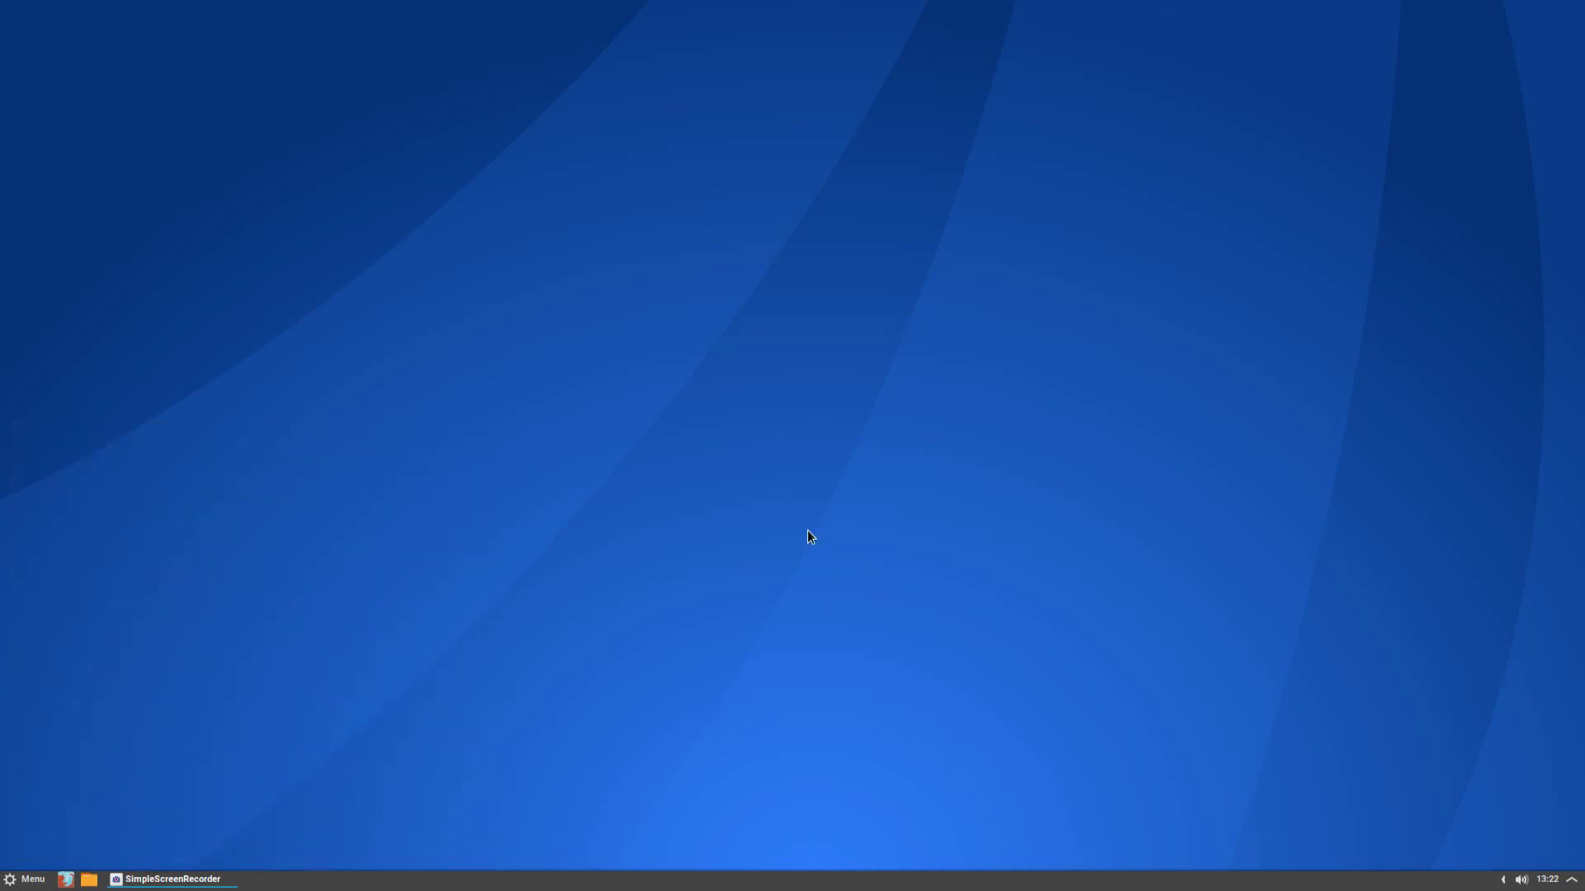